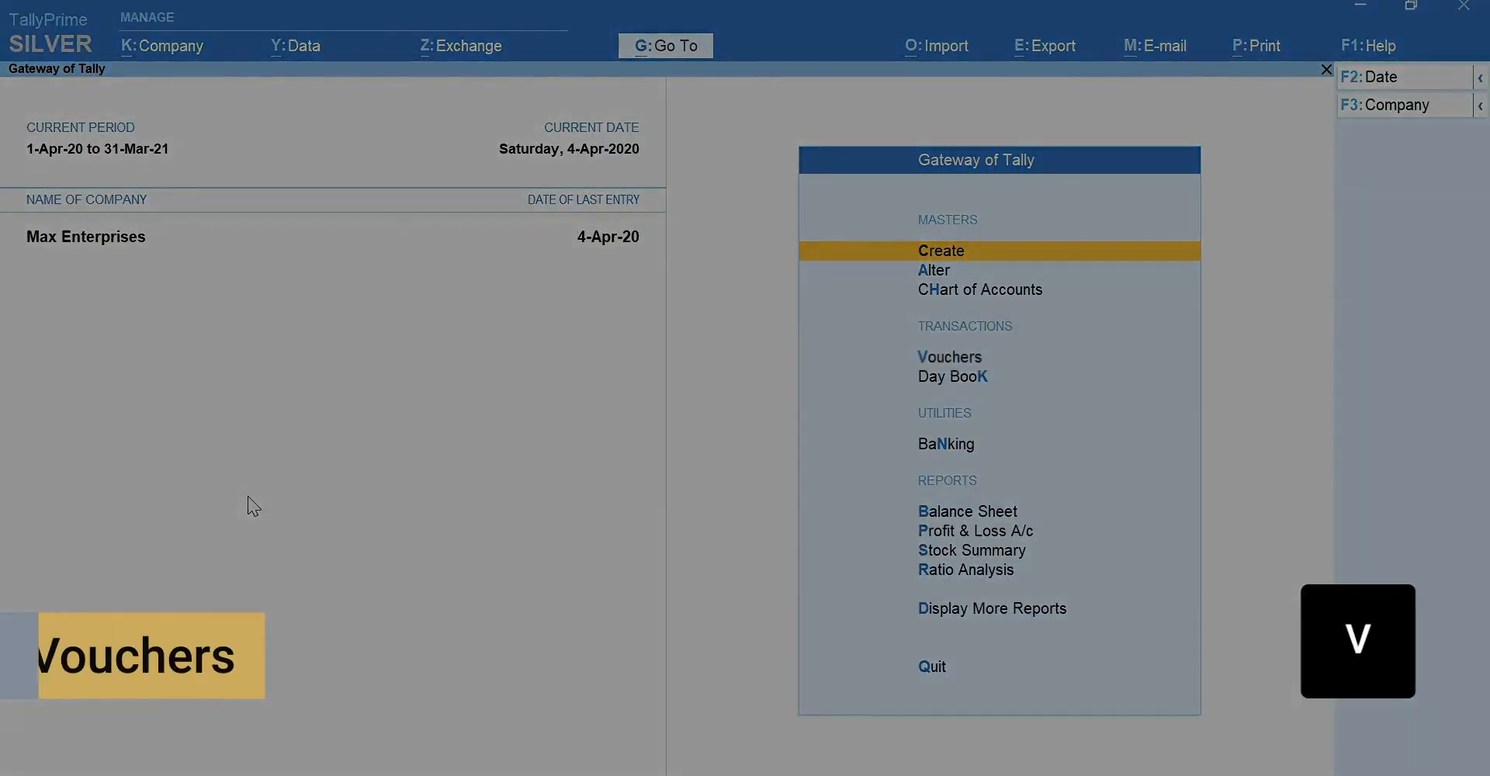
Start a new payment voucher and set its date to 5-4-2020.
key("v")
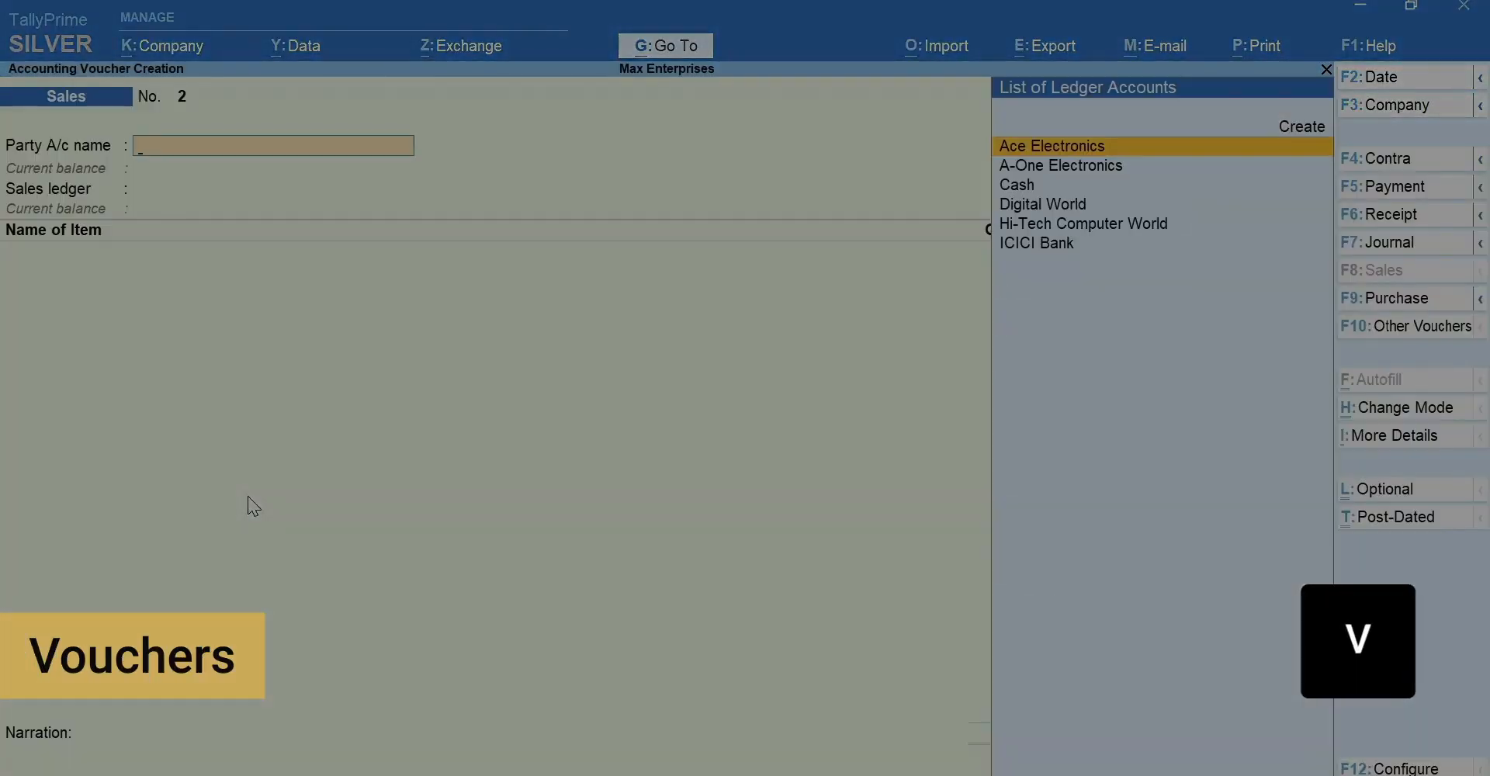
key("F5")
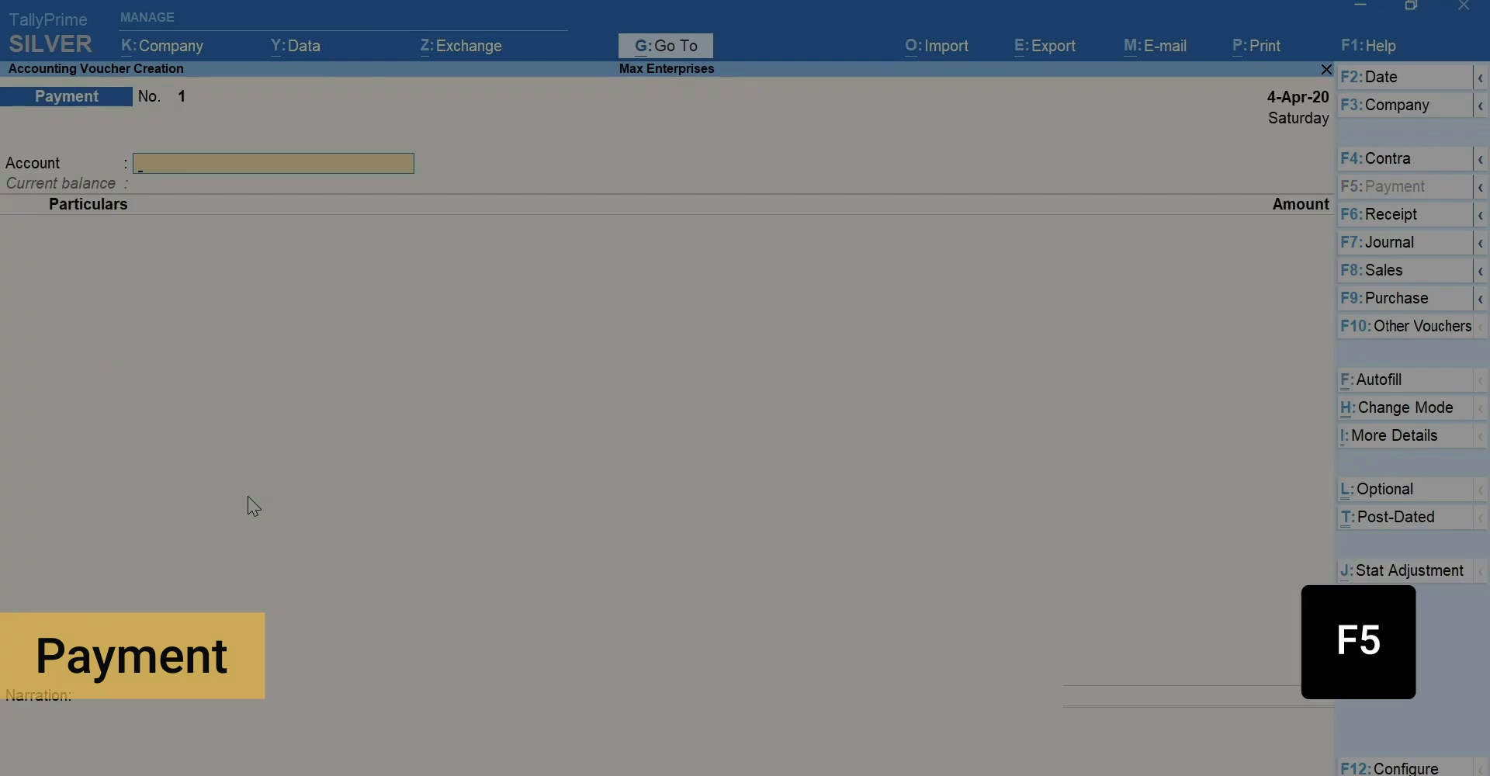
key("F2")
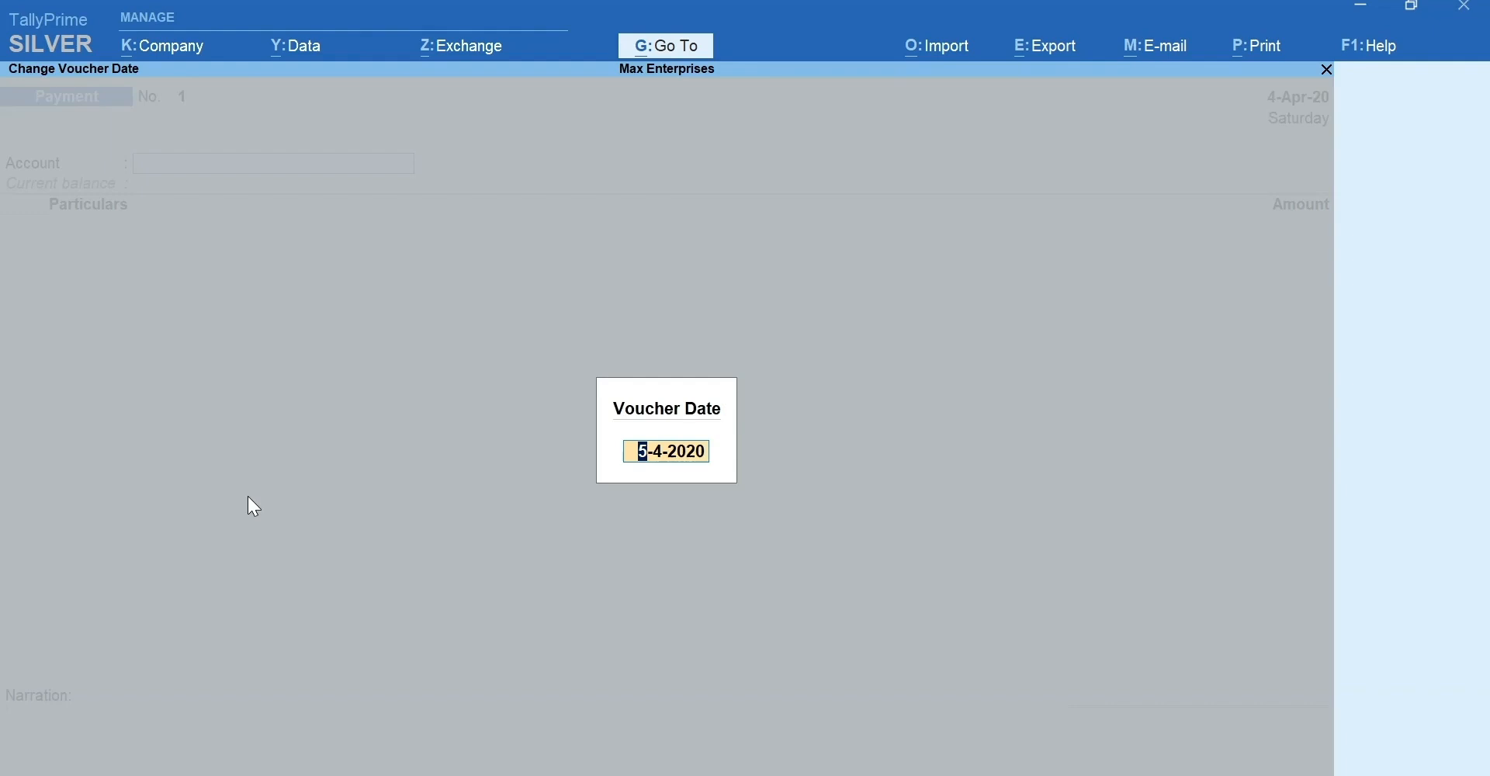
key("Return")
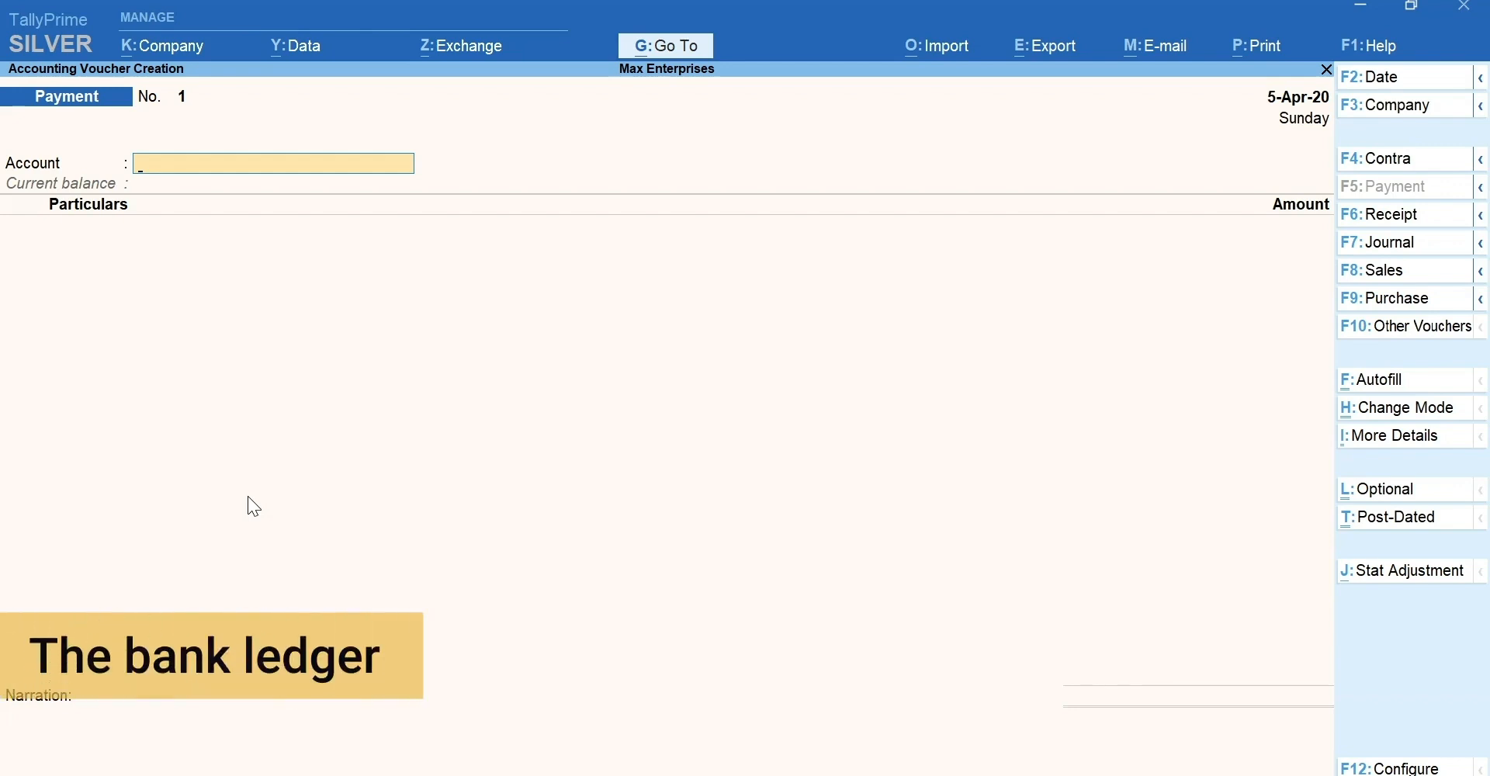
Choose the ICICI Bank ledger as the account the payment is made from.
key("space")
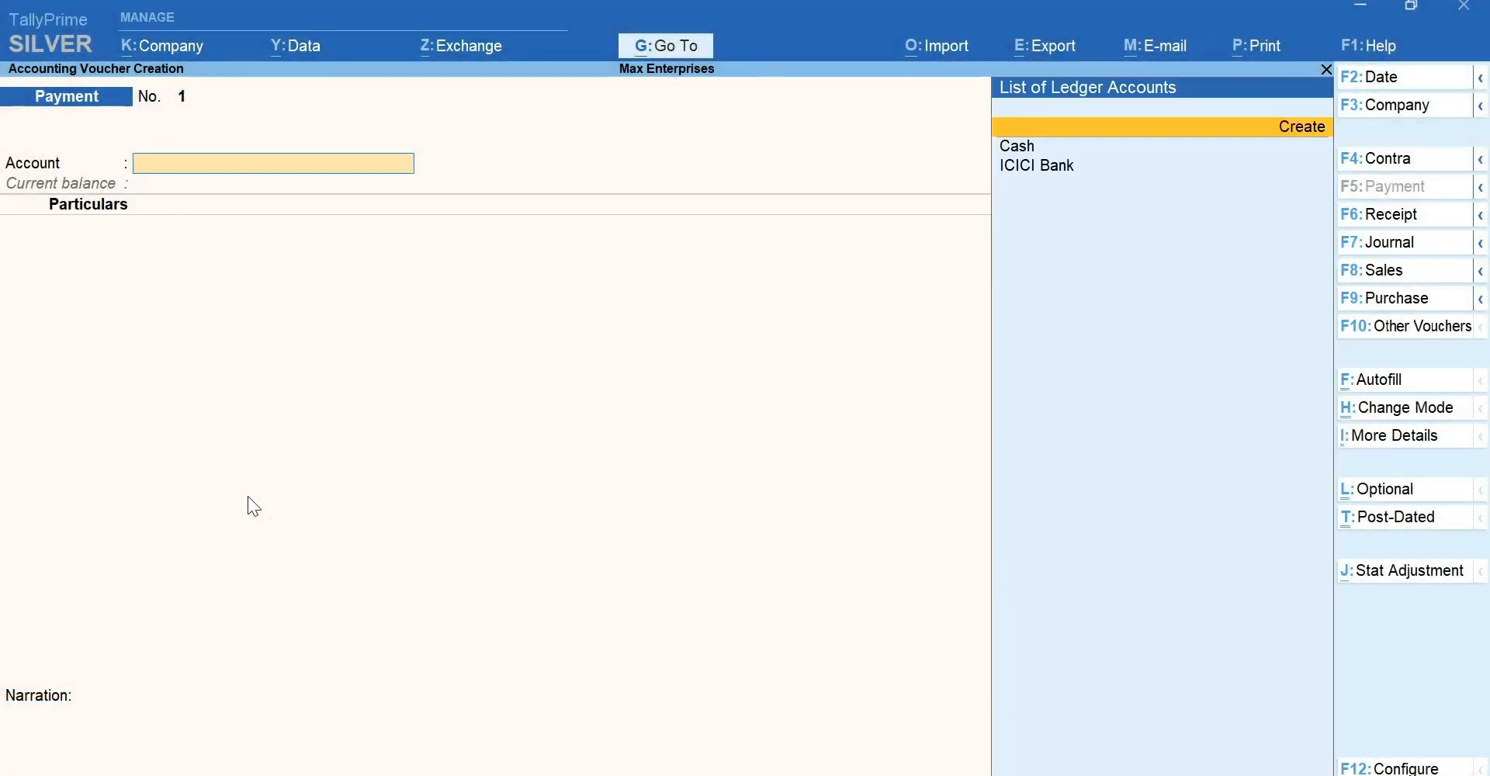
key("Down")
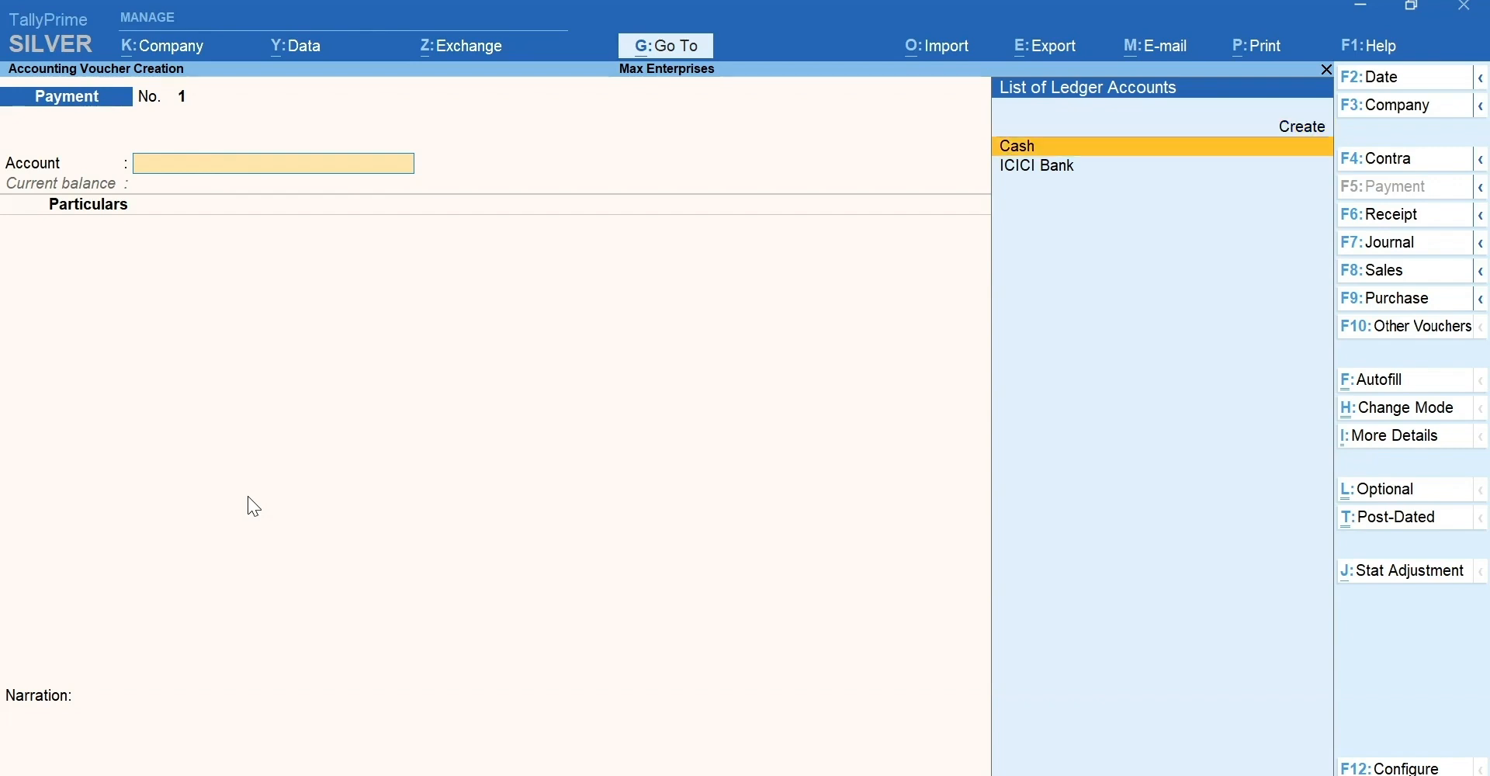
key("Down")
key("Return")
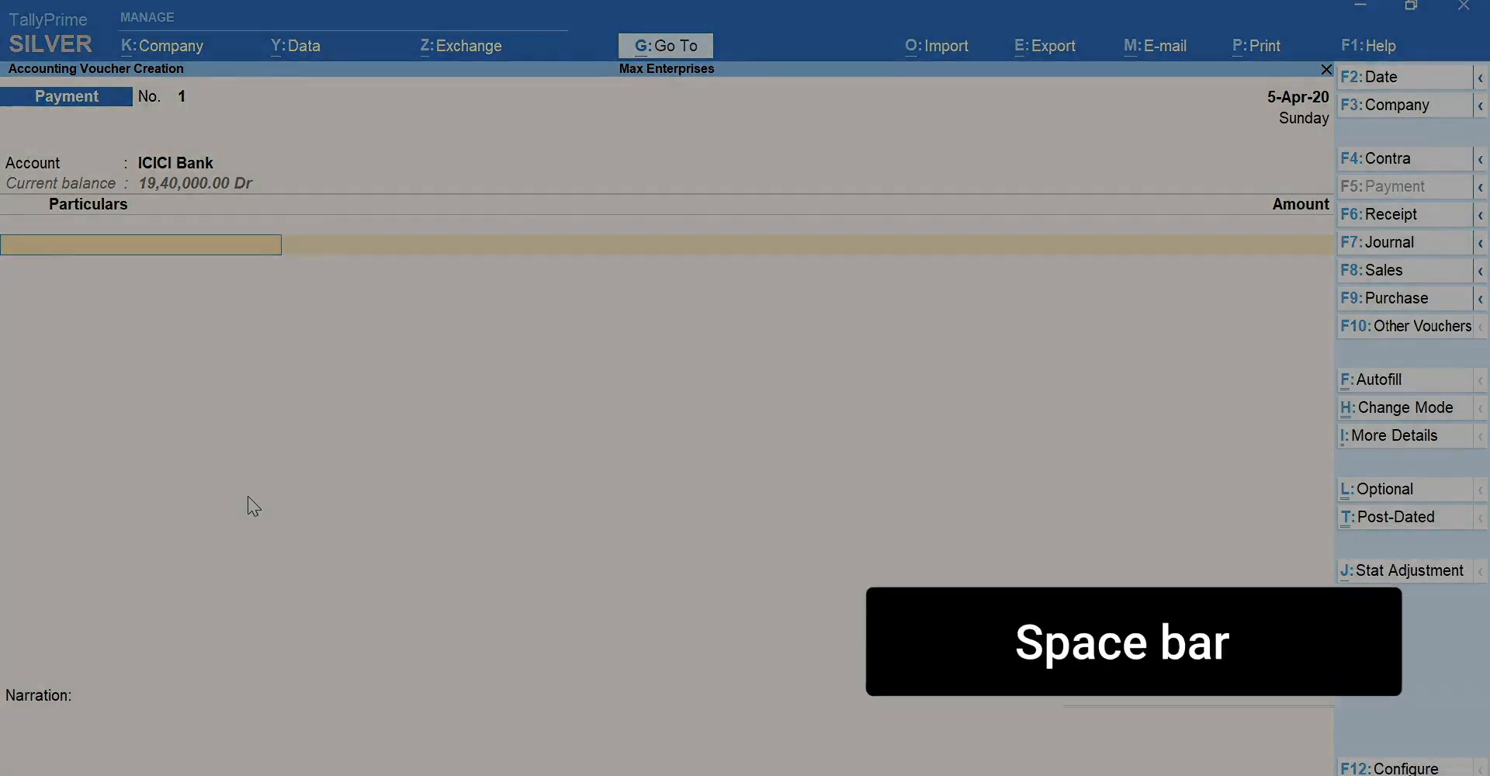
Add the Rent ledger to the payment's particulars with an amount of 15,000.
key("space")
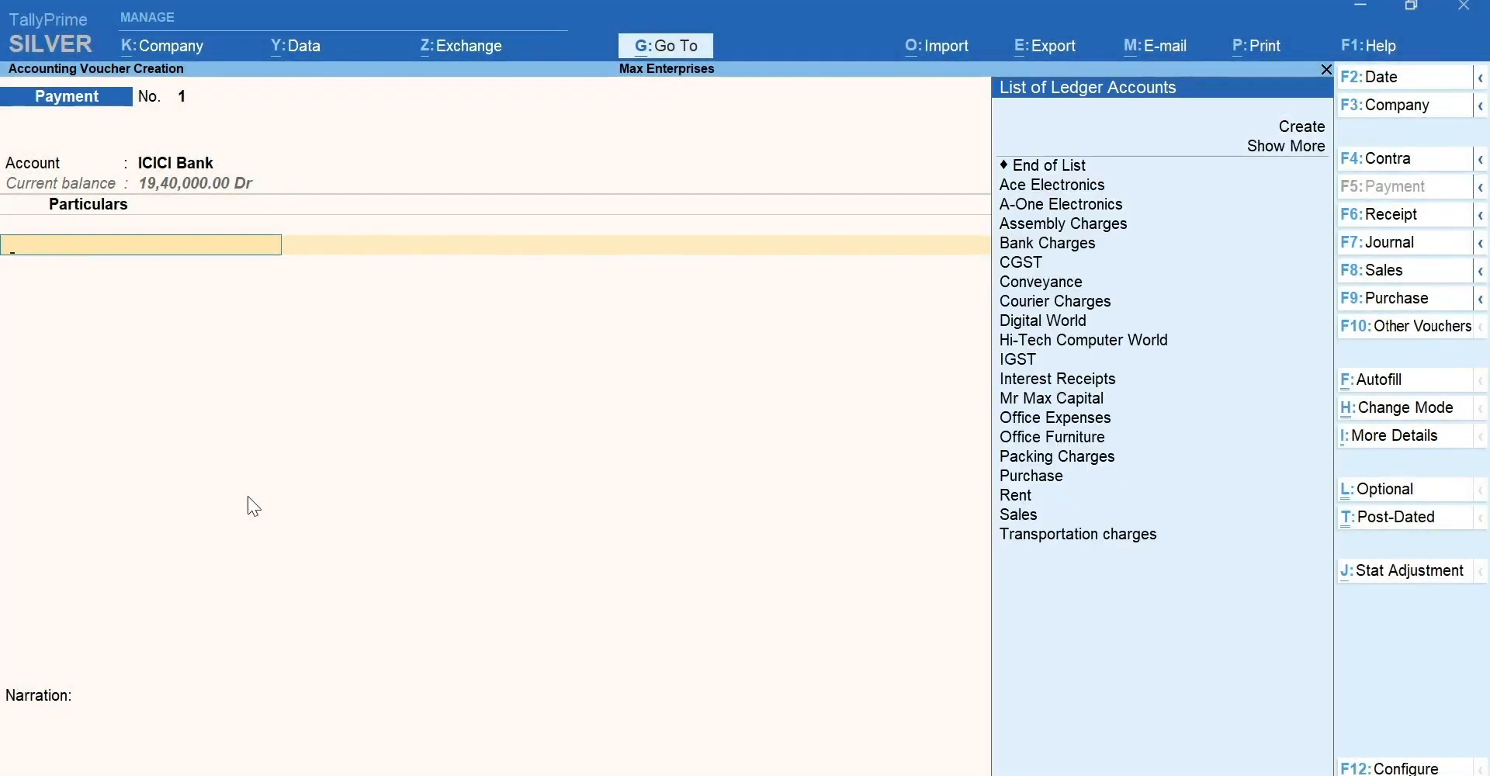
type("Rent")
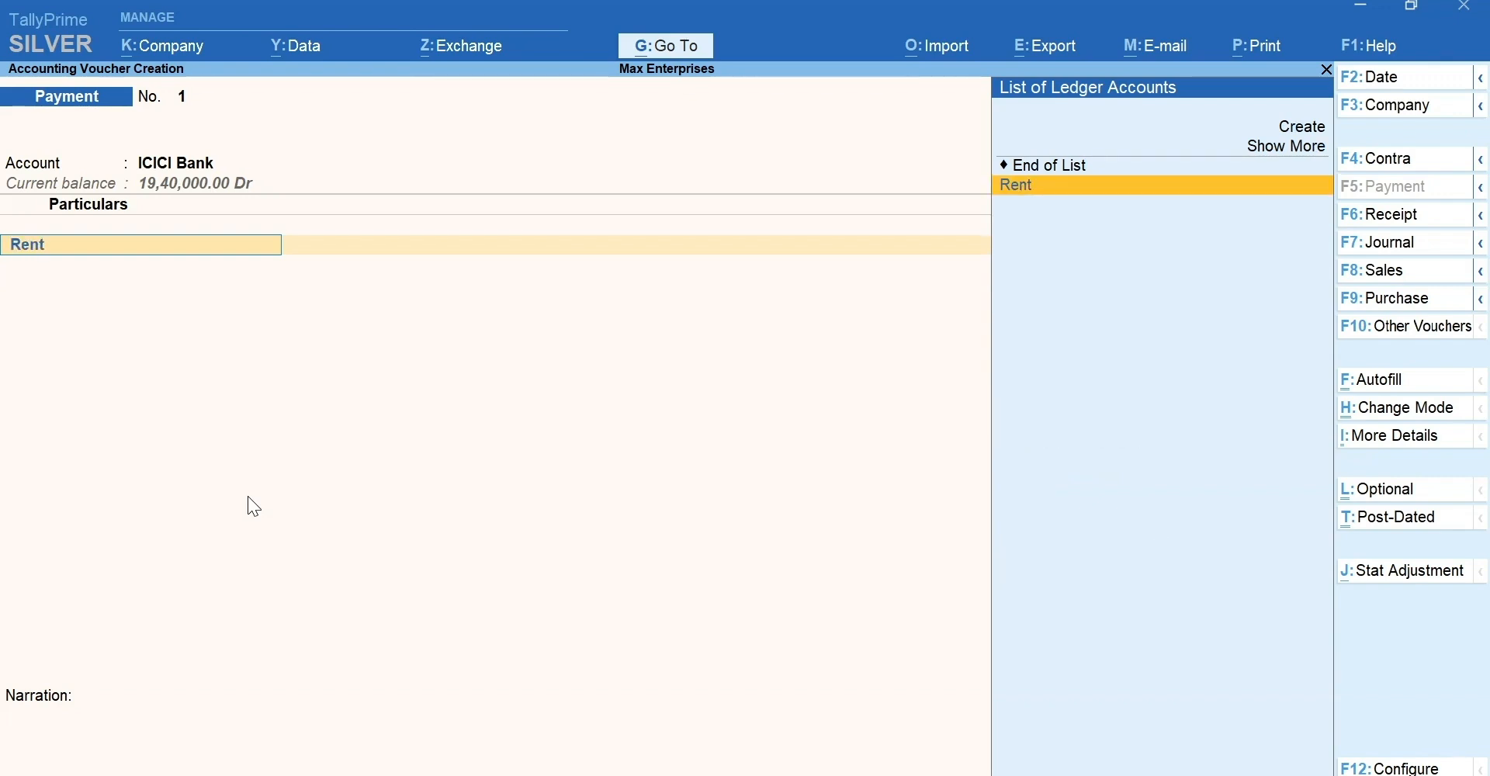
key("Return")
type("150000.00")
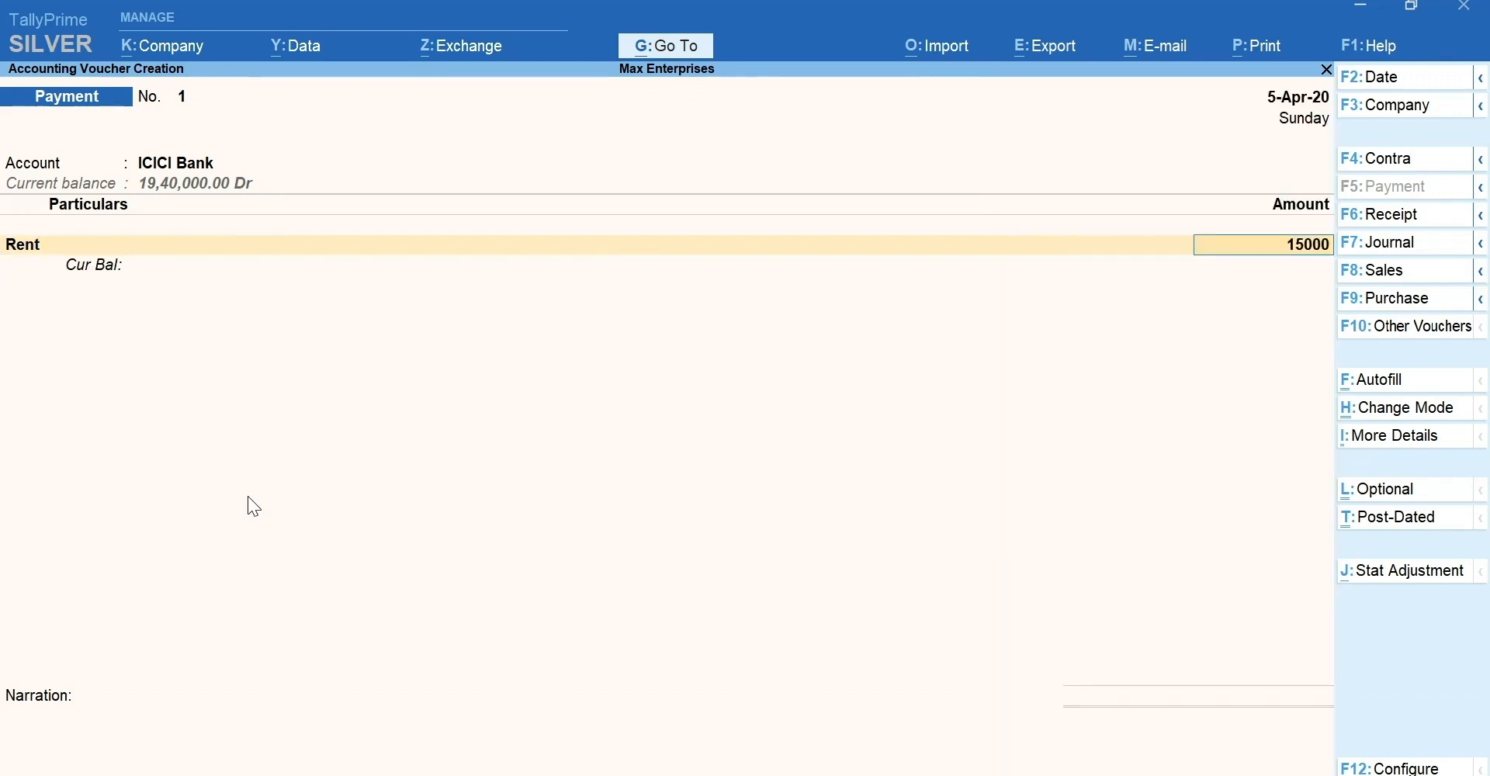
key("Return")
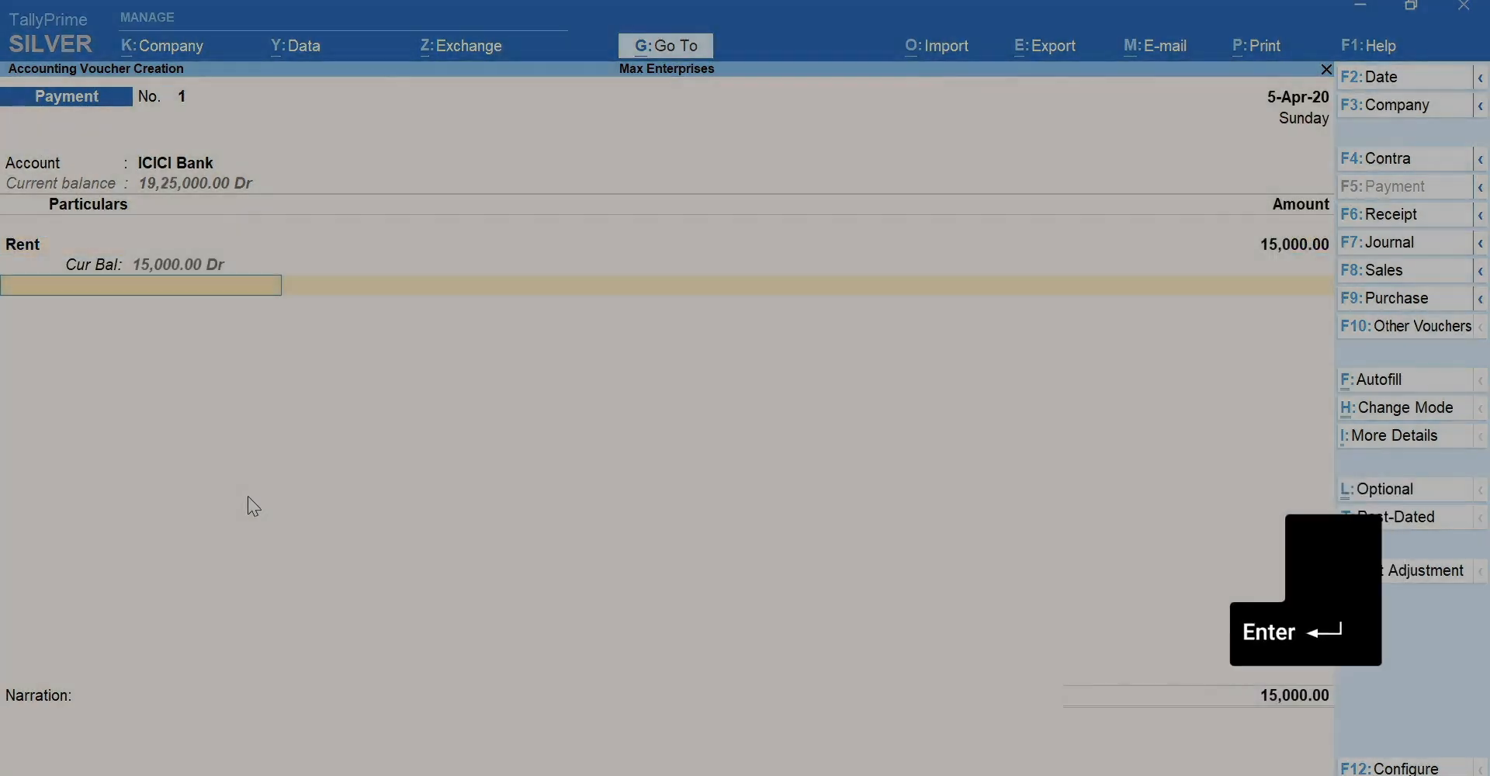
Allocate the bank payment to a cheque with instrument number 006452 and save the payment voucher.
key("Return")
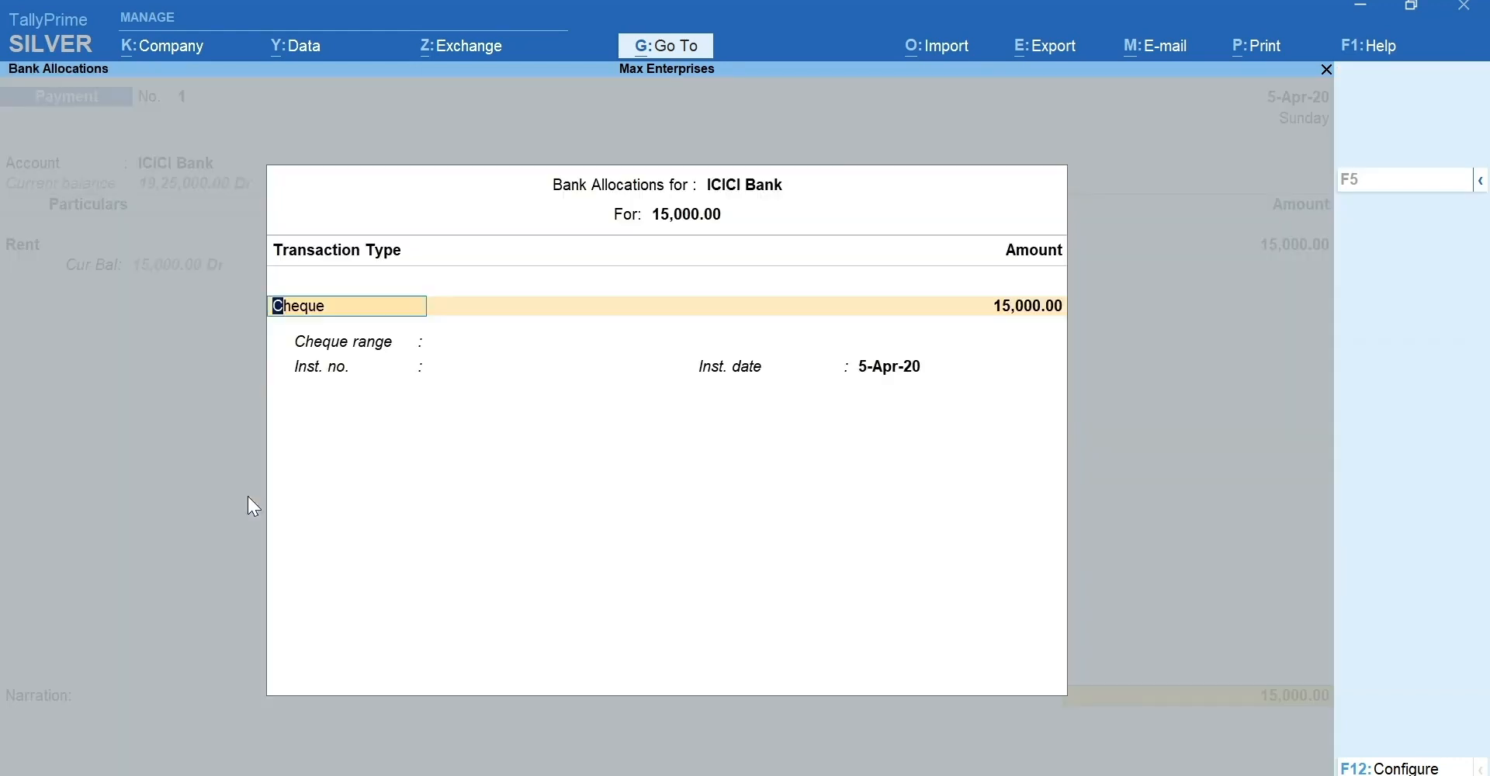
key("BackSpace")
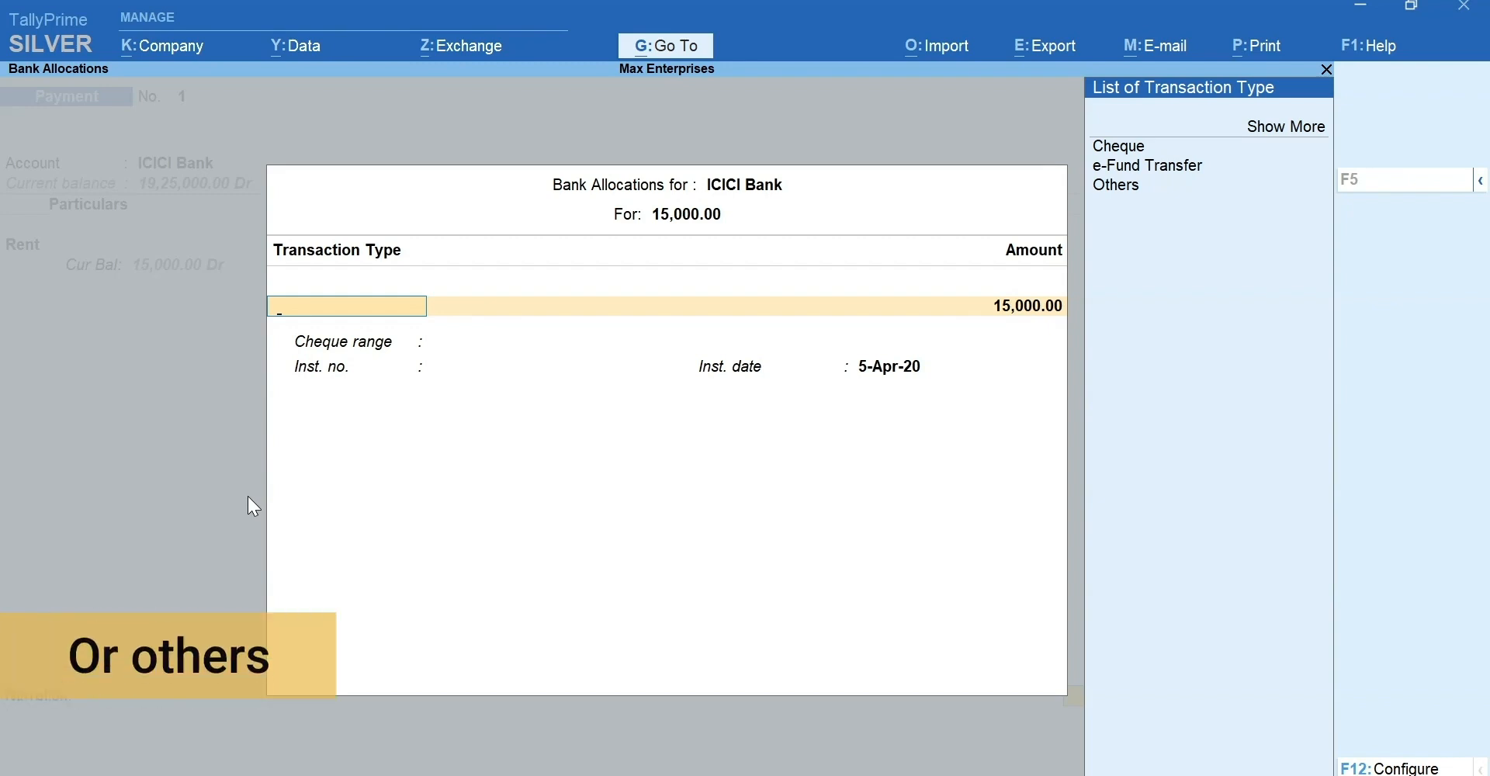
key("Down")
key("Down")
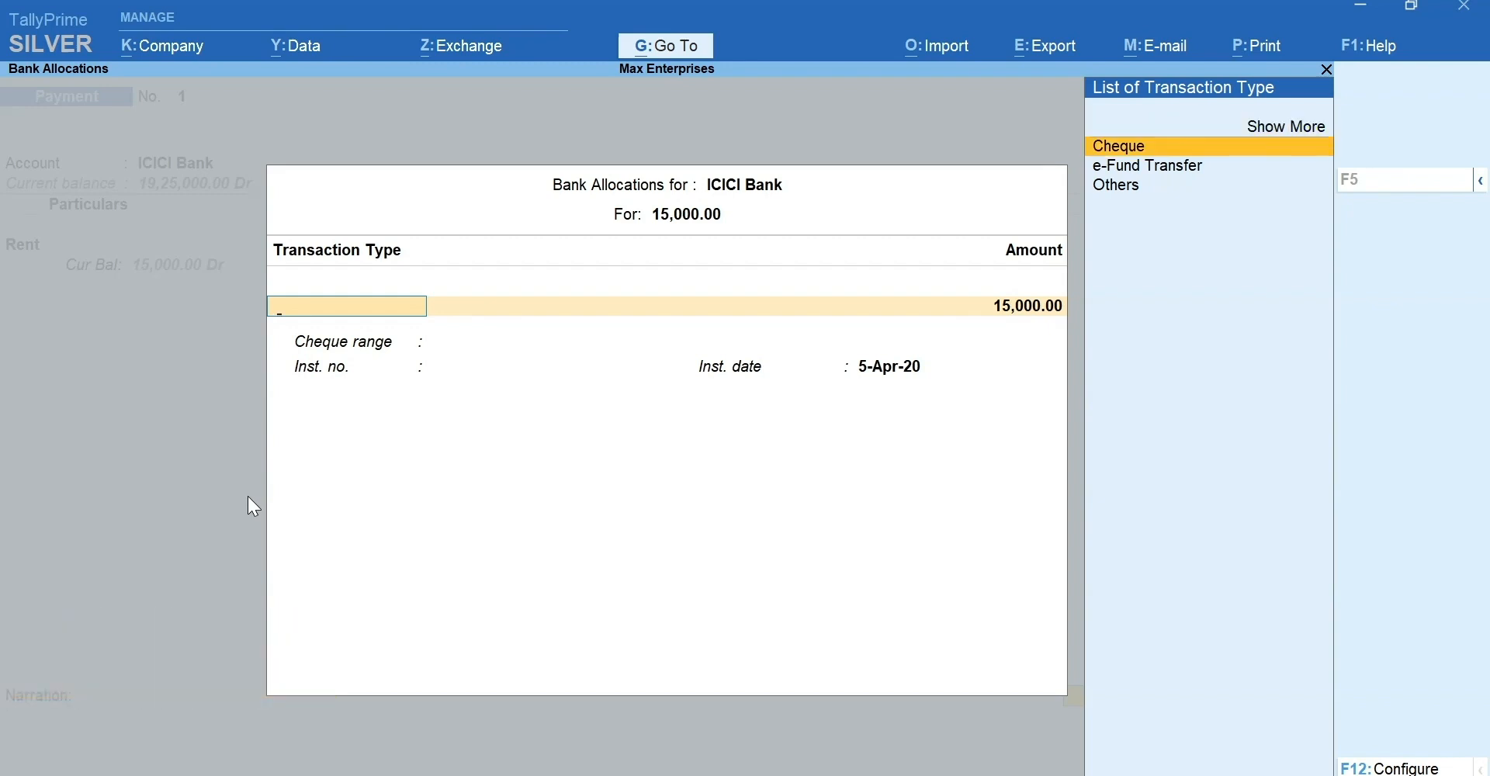
key("Return")
key("Return")
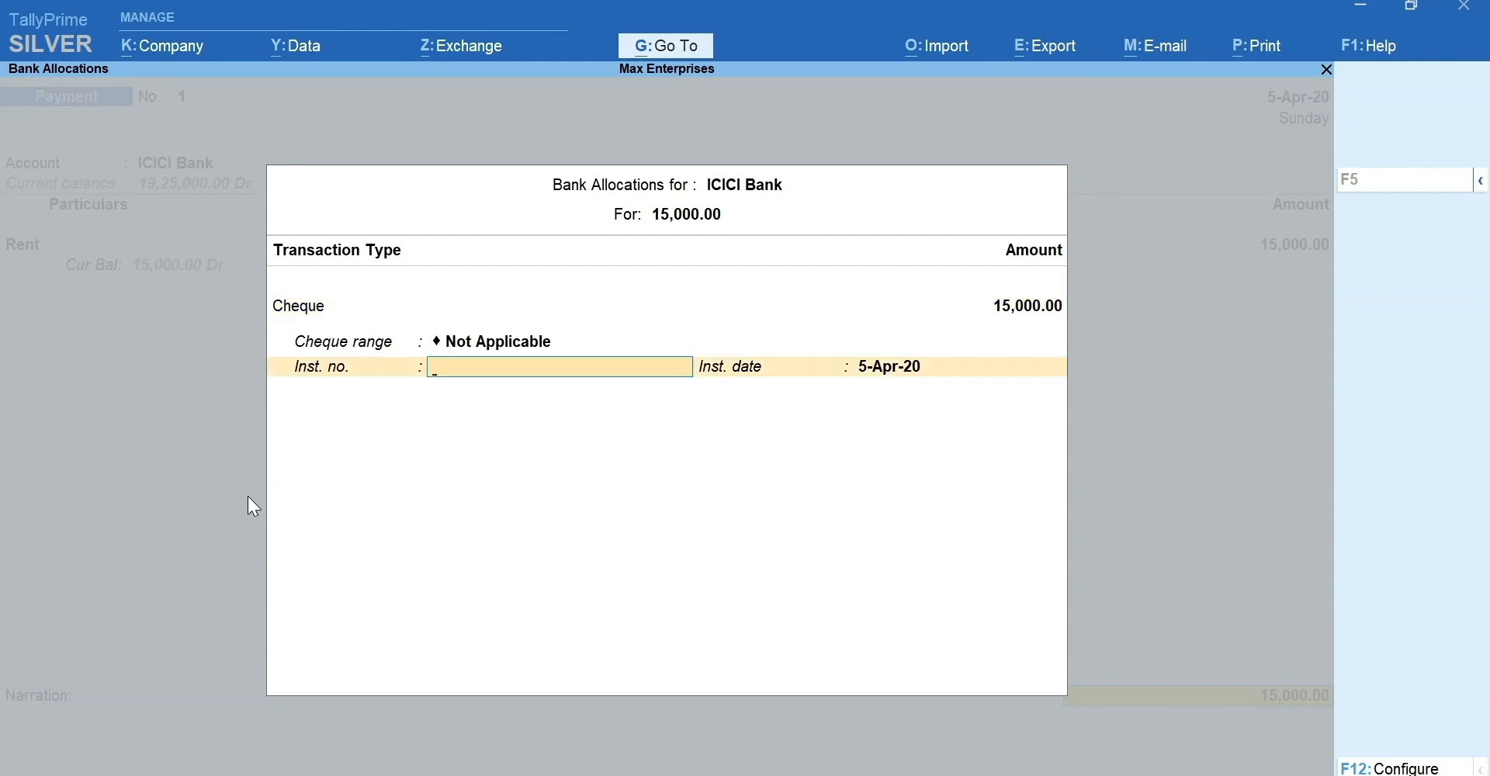
type("006452")
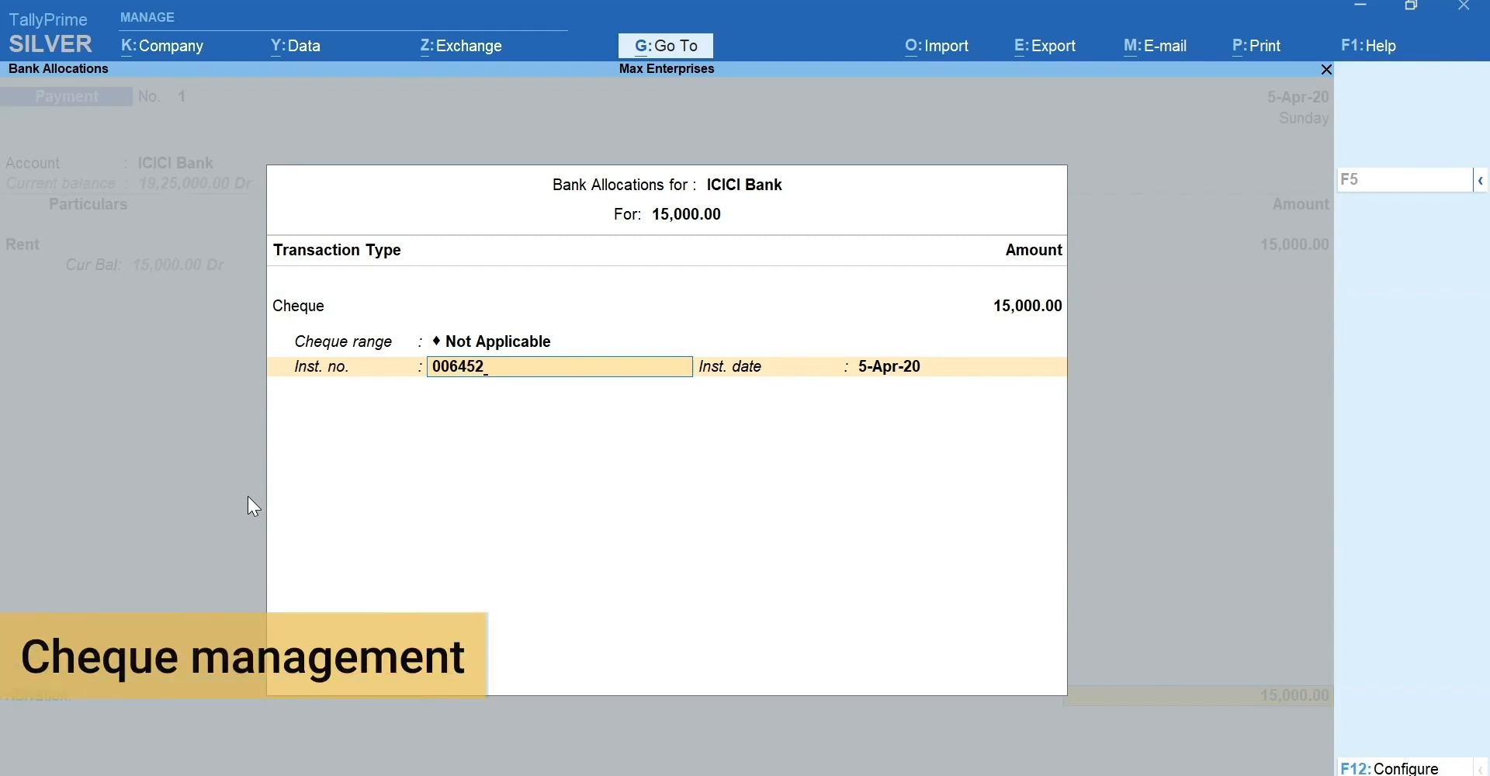
key("Return")
key("Return")
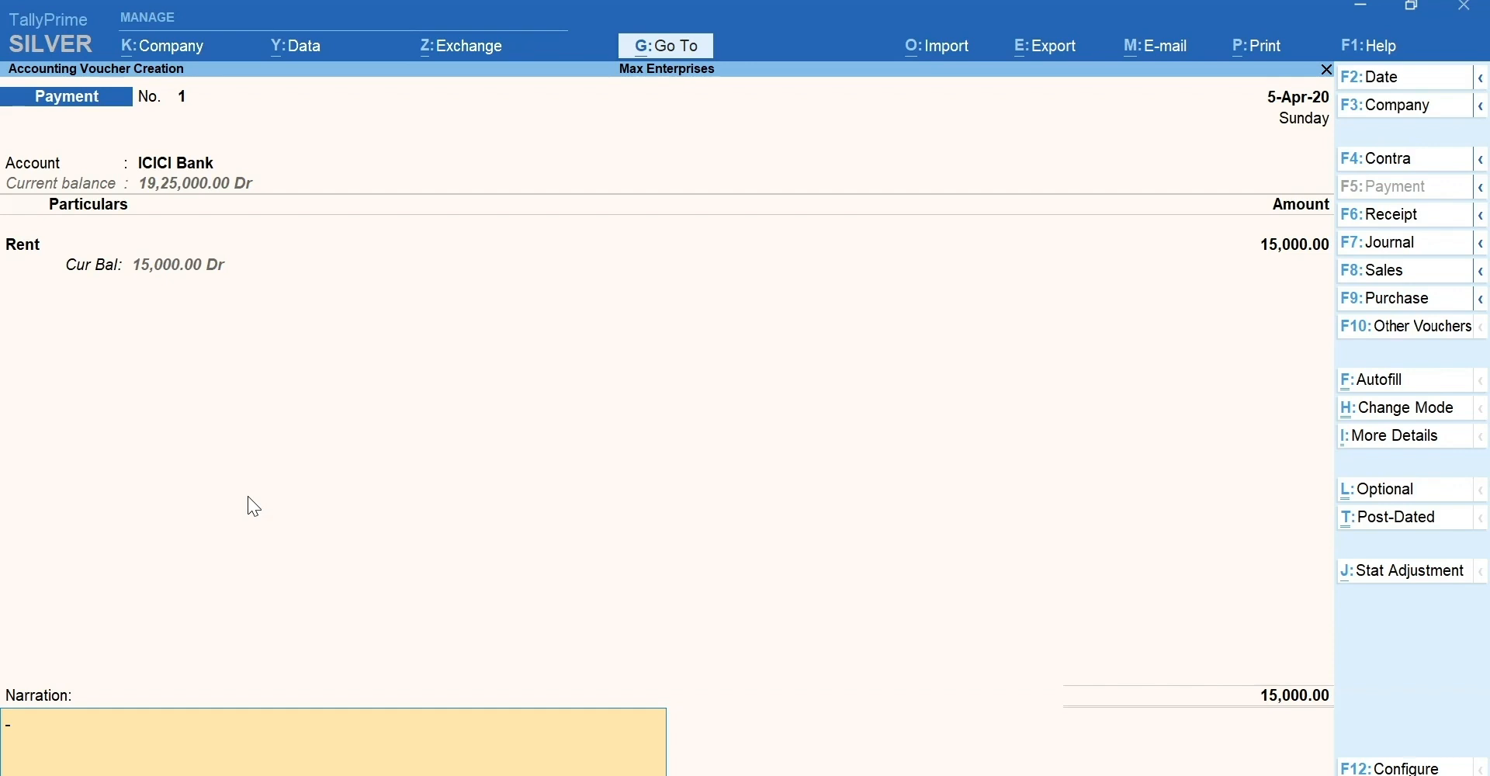
key("ctrl+l")
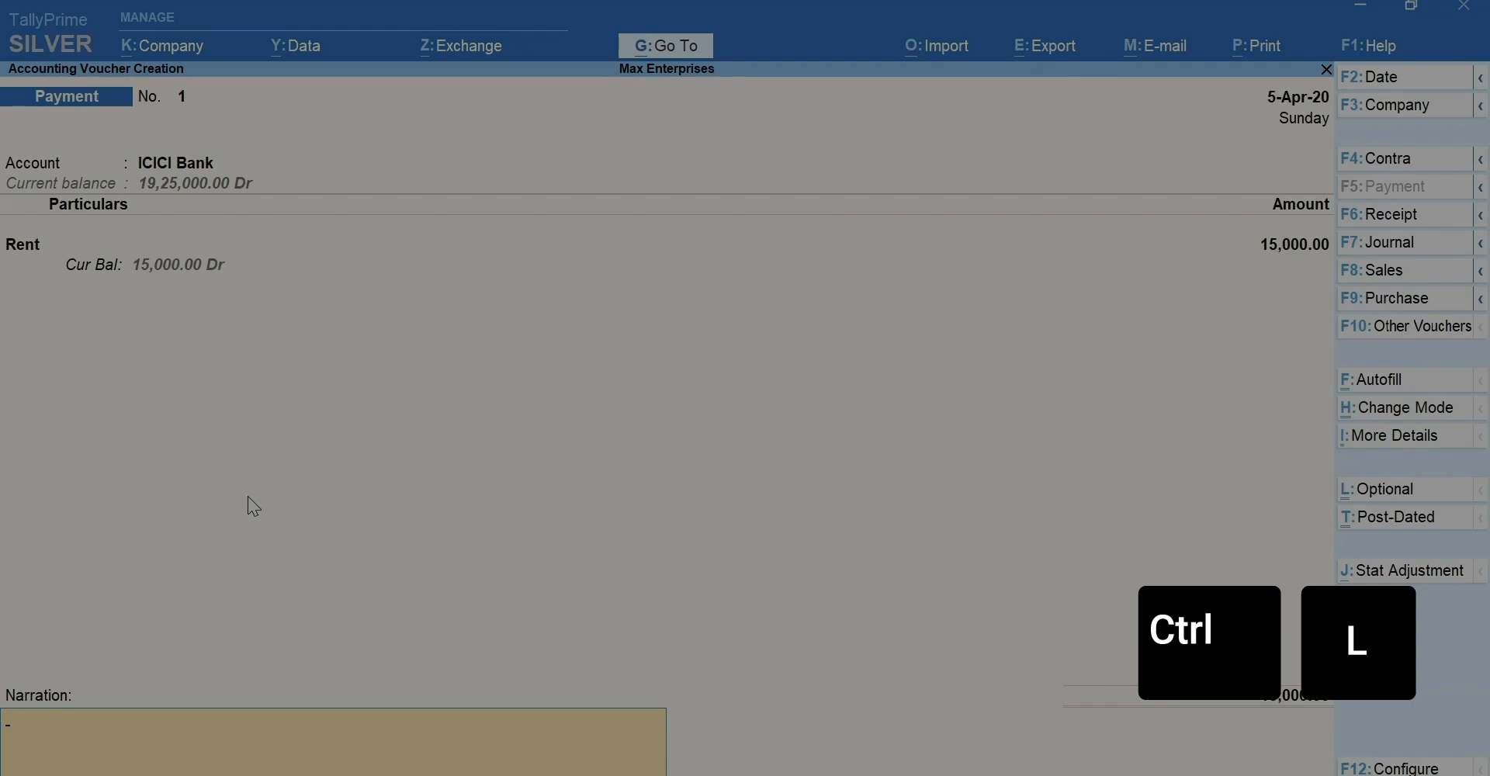
key("ctrl+a")
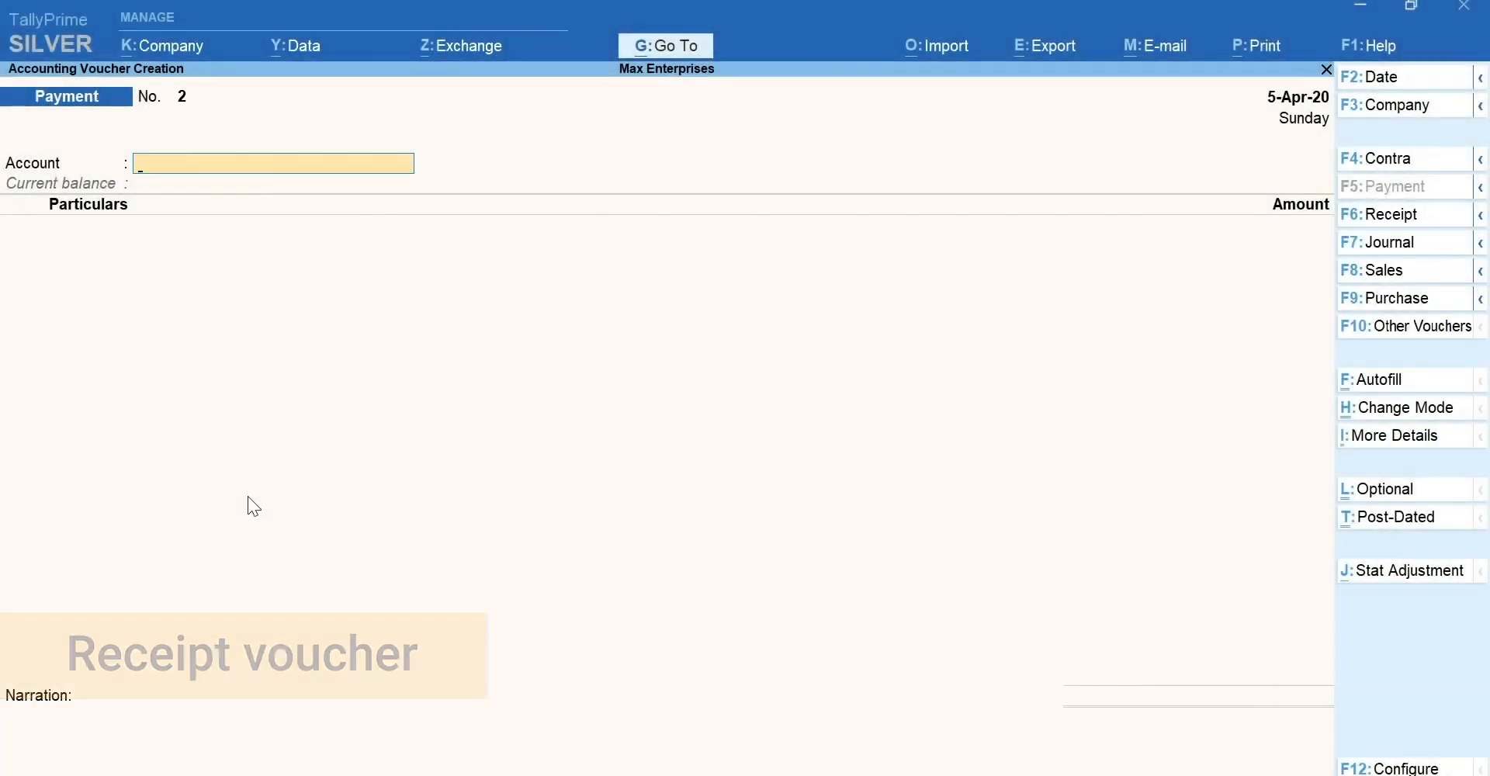
Switch to a new receipt voucher and choose ICICI Bank as its account.
key("F6")
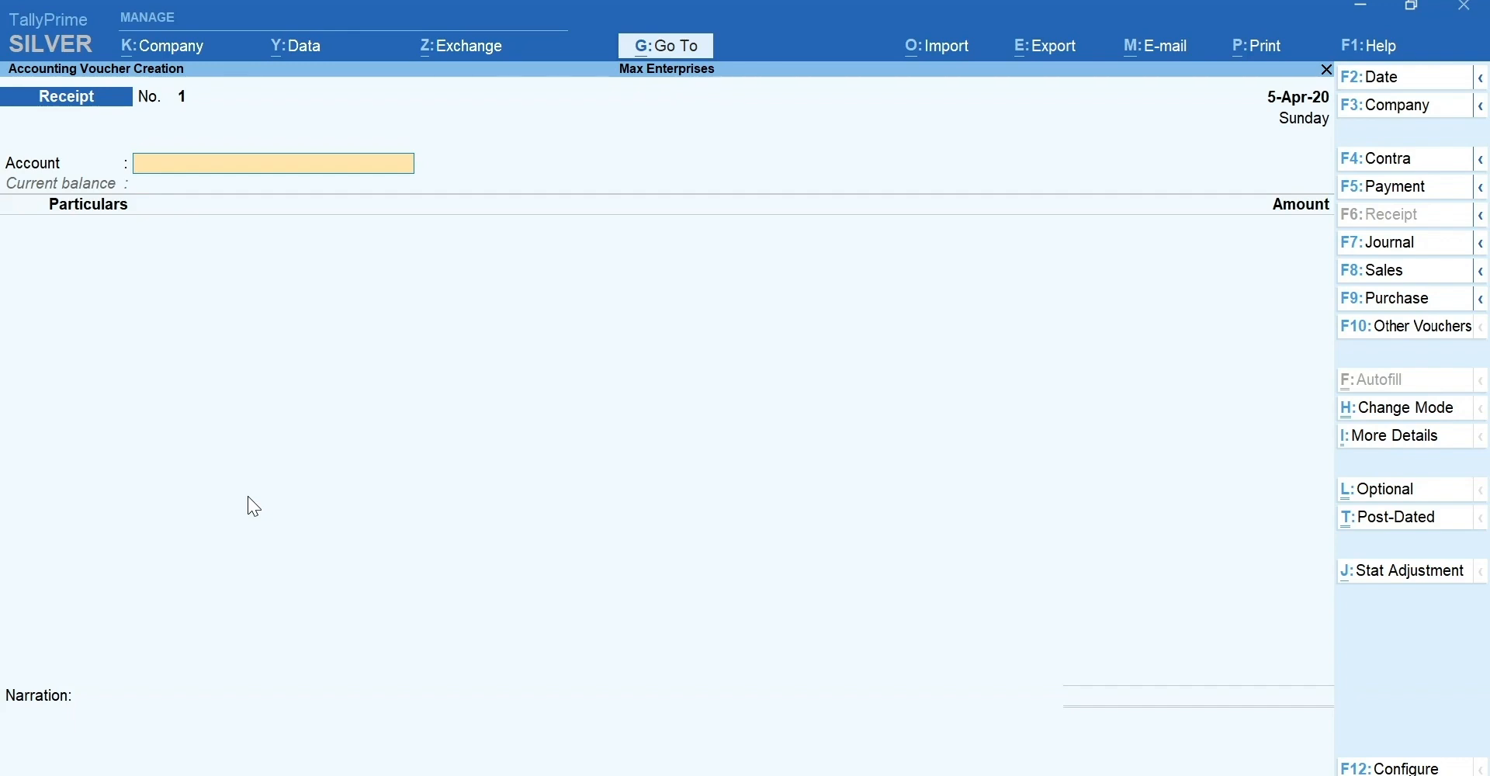
type("Ic")
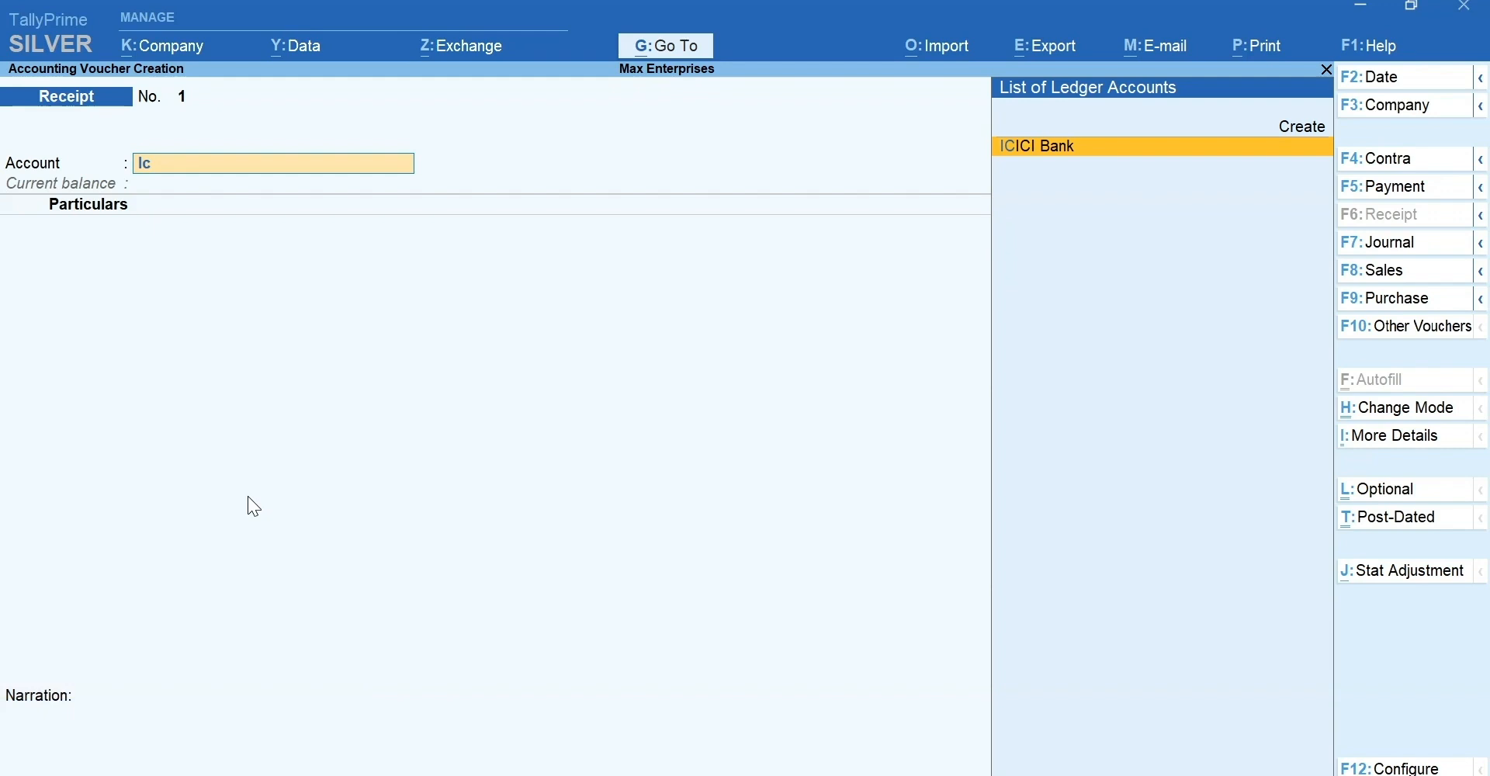
key("Return")
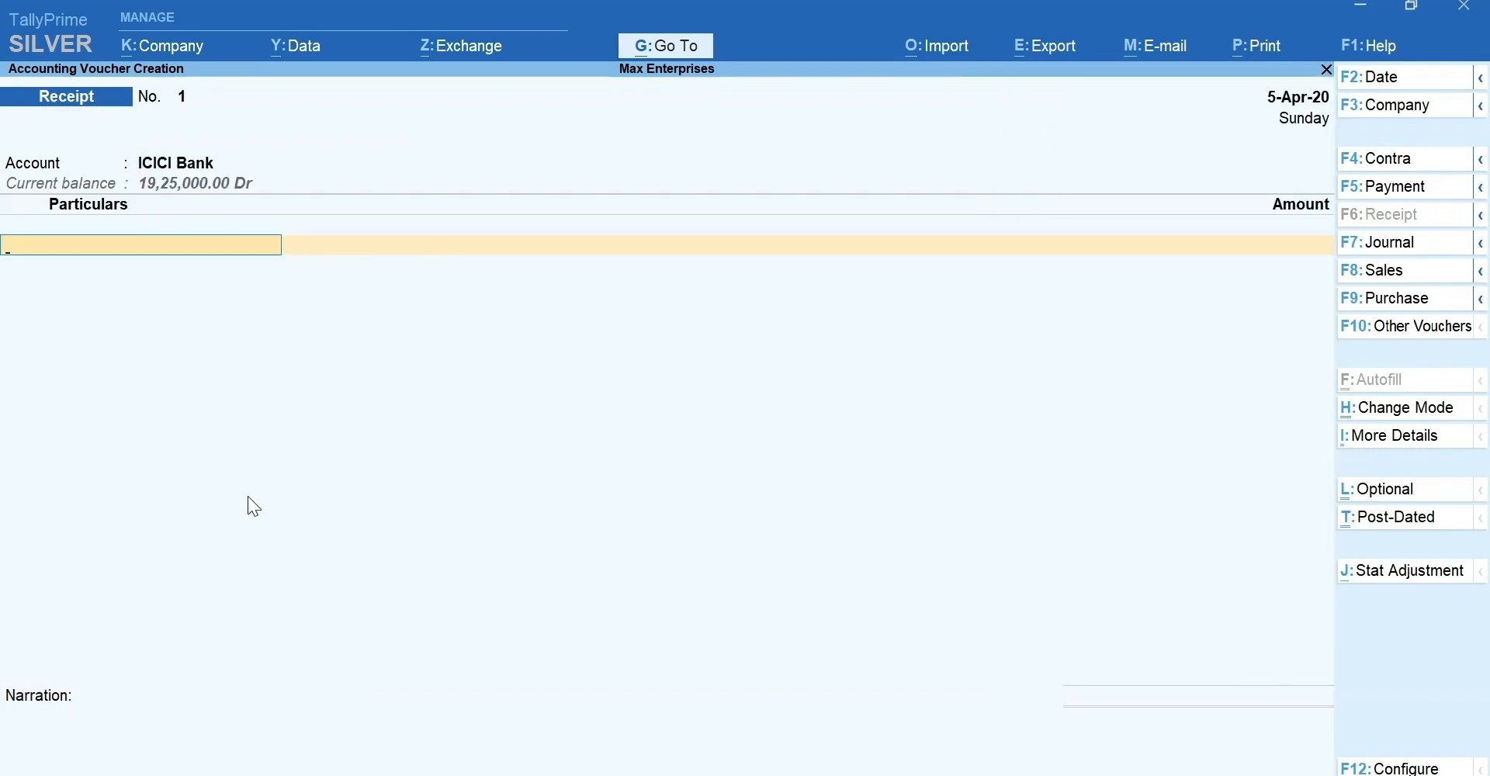
Add the Interest Receipts ledger to the receipt's particulars with an amount of 19,000.
type("I")
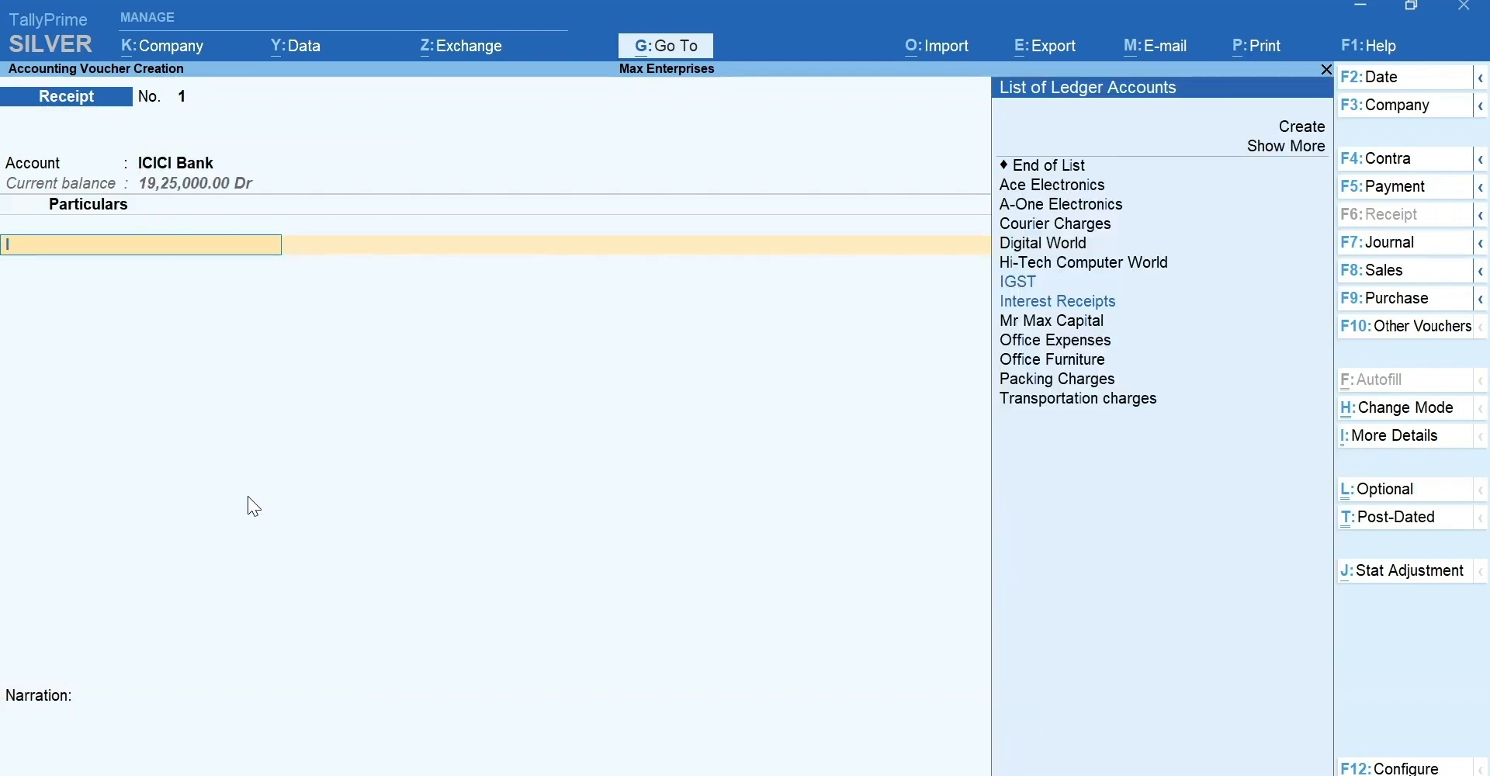
type("n")
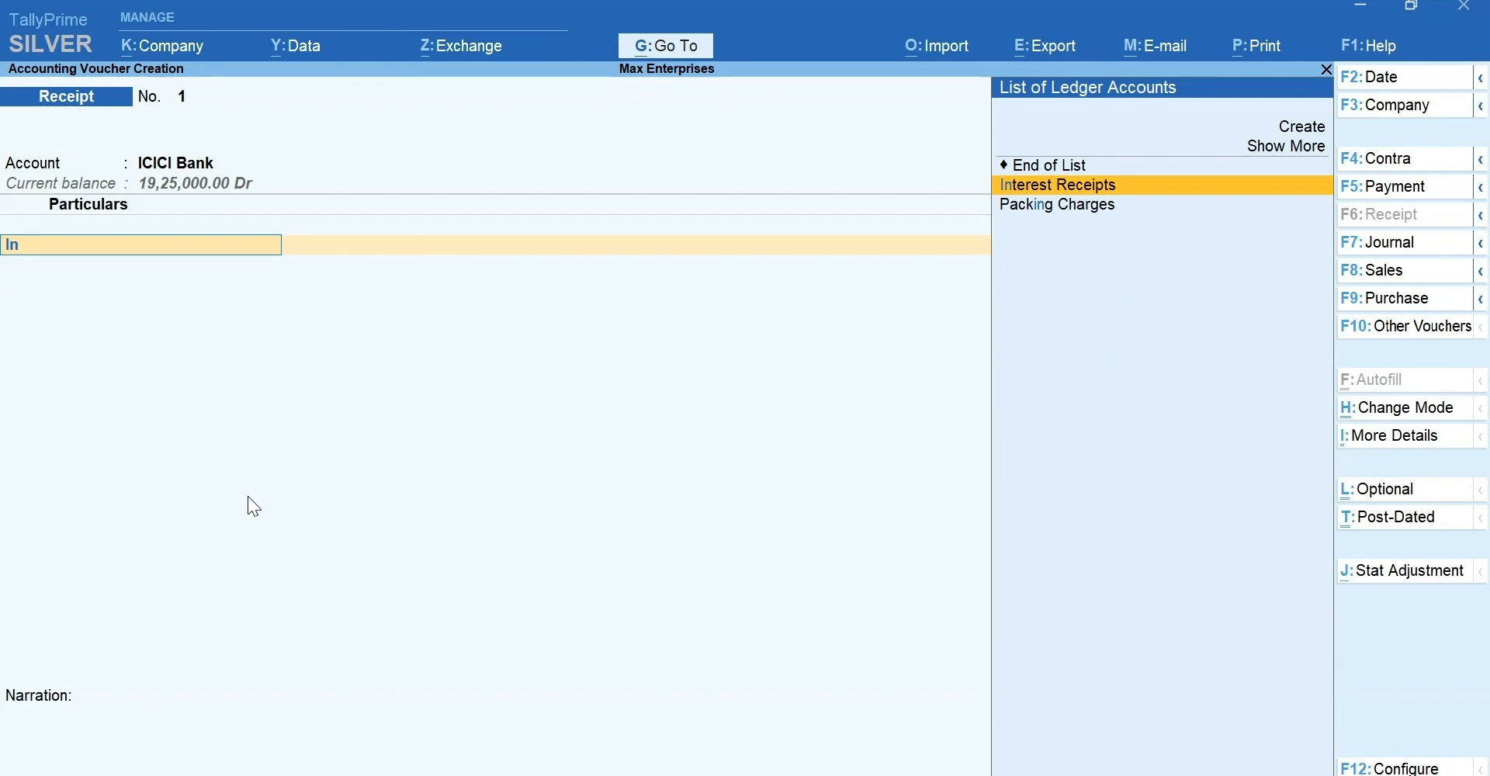
type("terest Receipts")
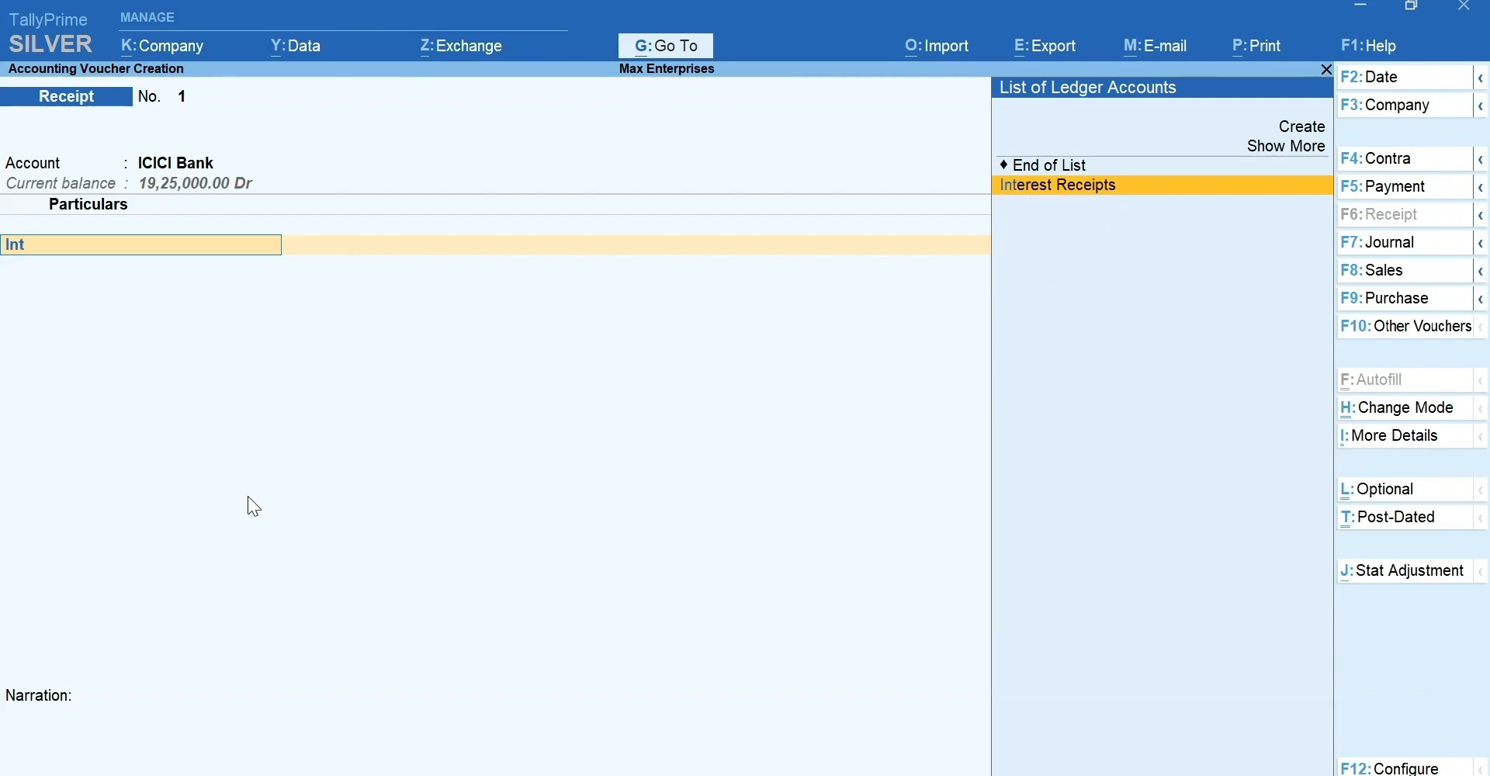
key("Return")
type("190000.00")
key("Return")
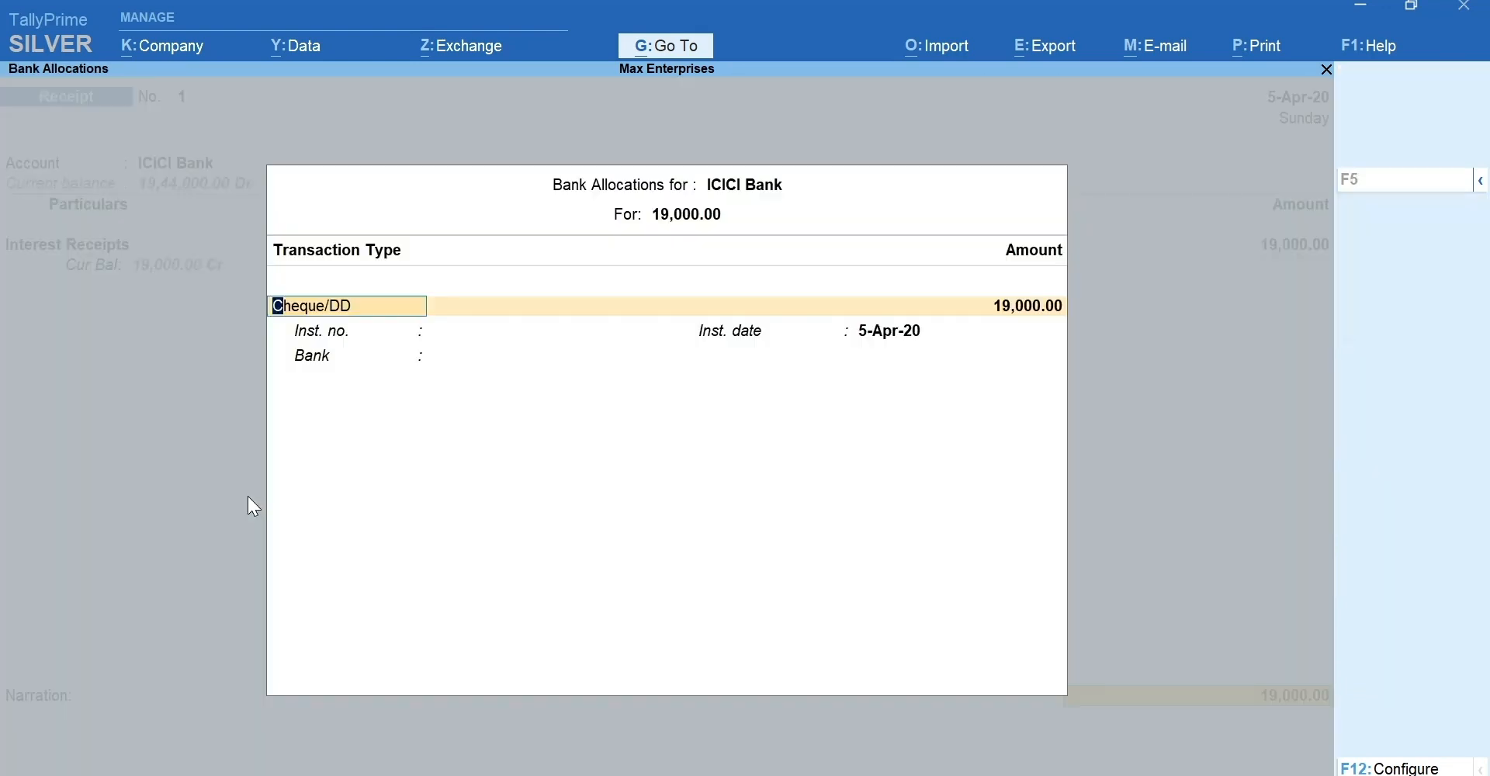
Allocate the receipt to a Cheque/DD with instrument number 005643 and bank Hdfc, and save the receipt voucher.
key("Return")
type("005643")
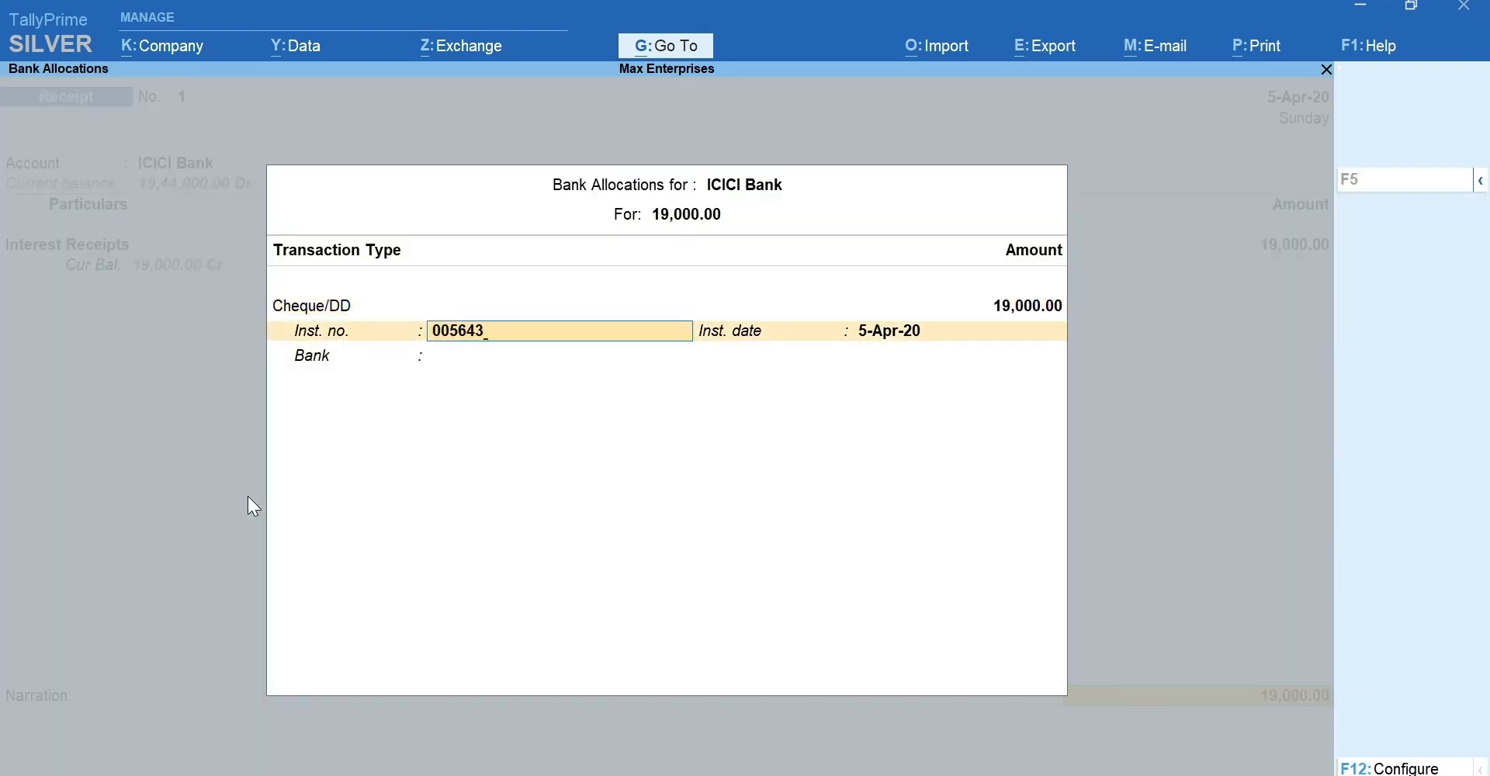
key("Return")
type("Hdfc")
key("Return")
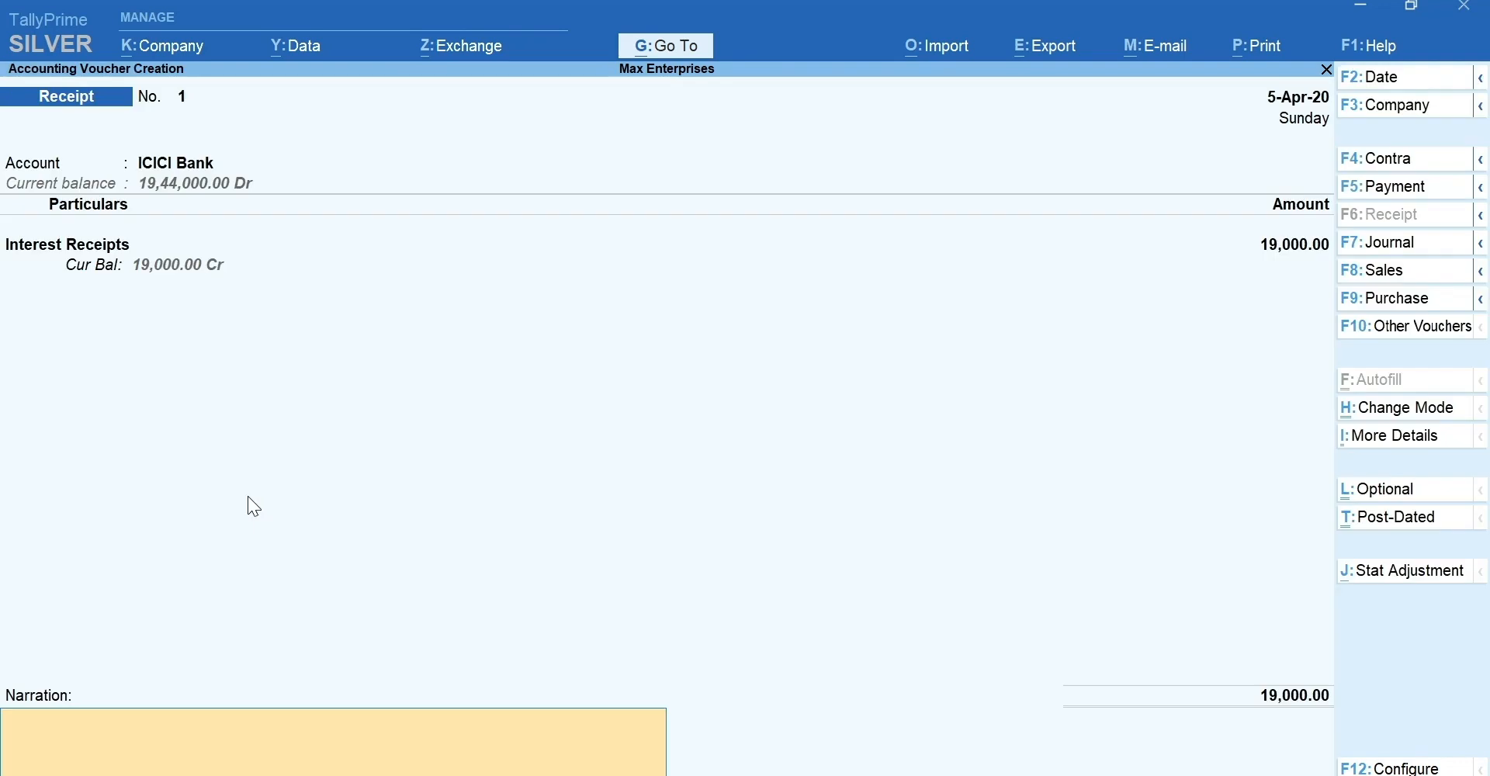
key("Return")
key("Return")
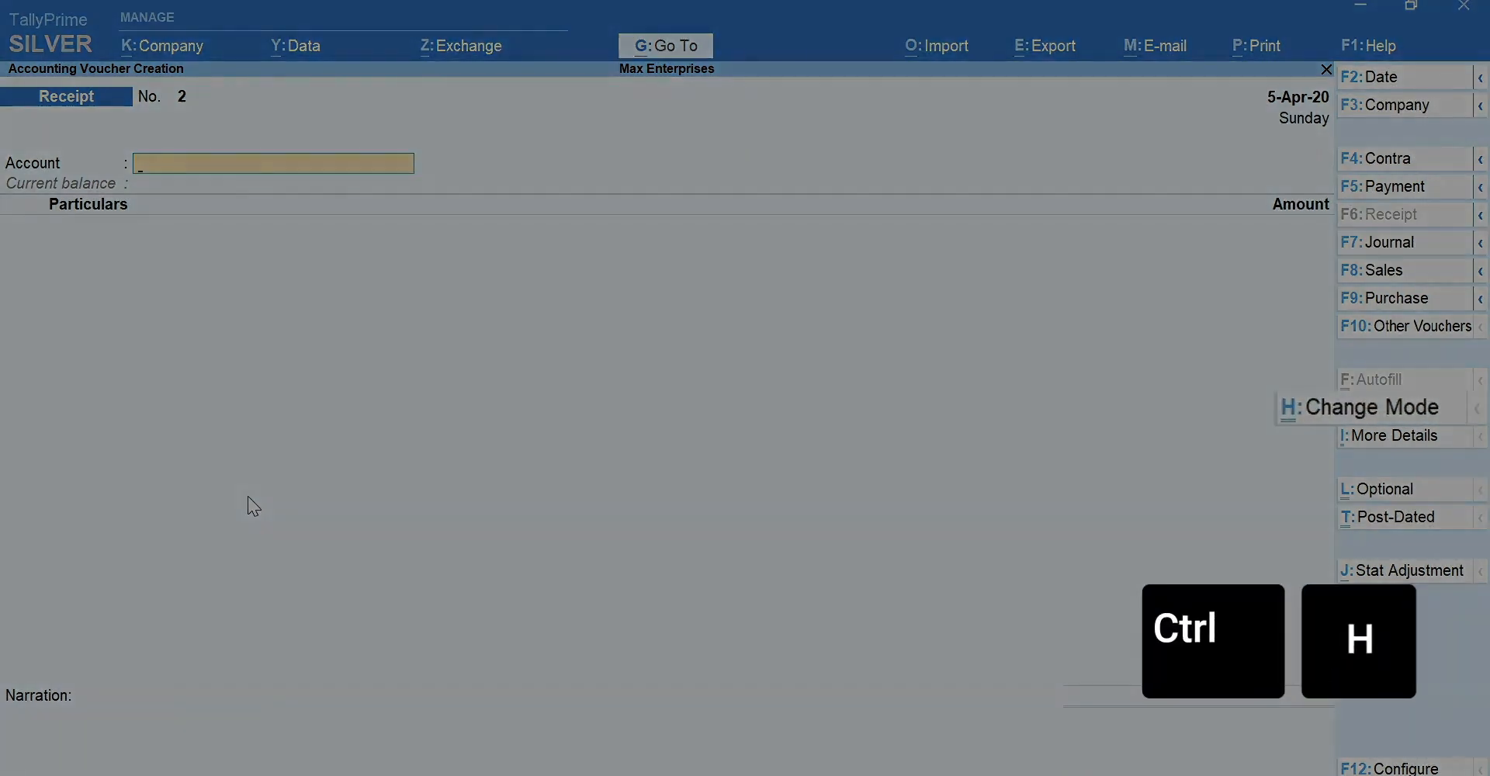
Change the new receipt voucher's entry mode to Double Entry.
key("ctrl+h")
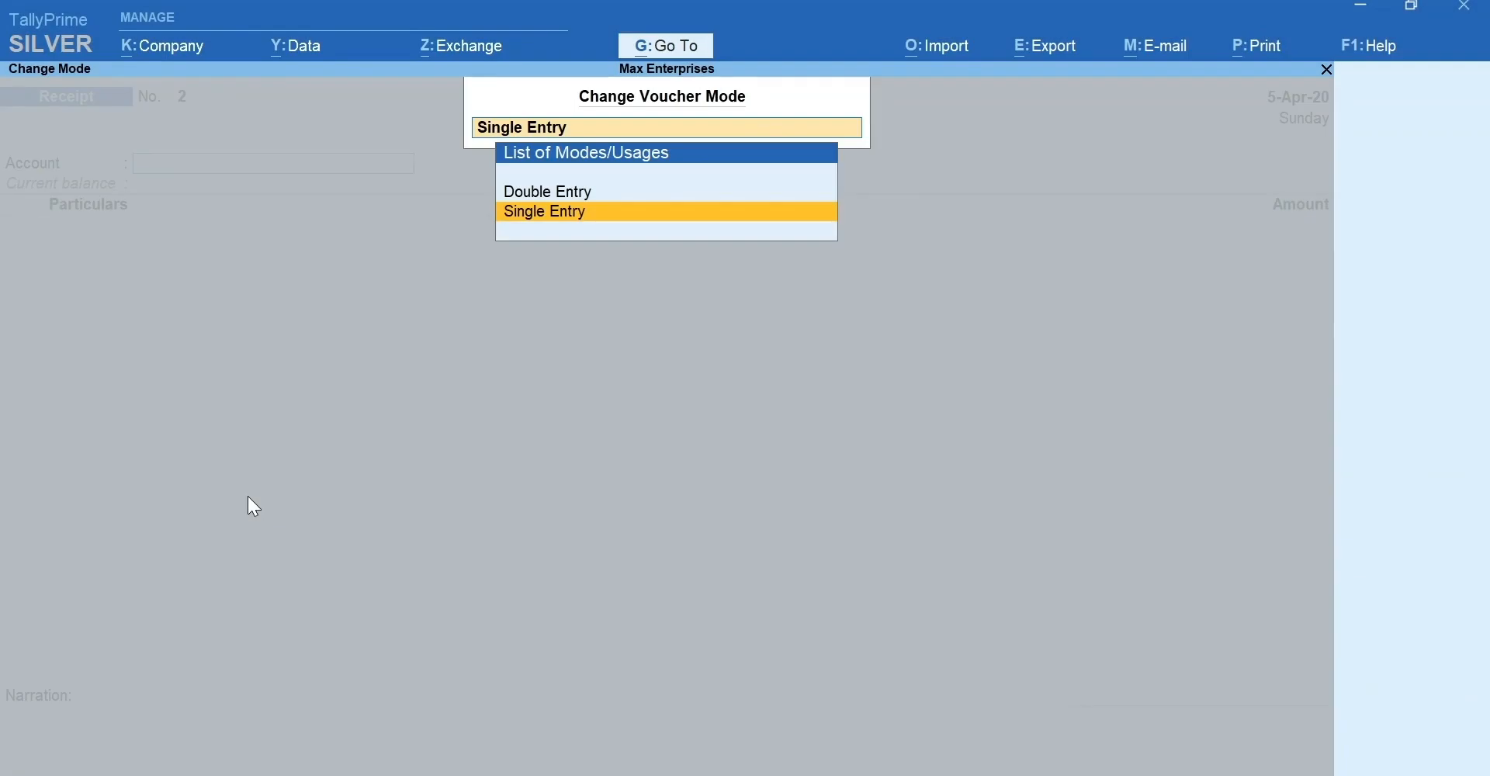
key("Up")
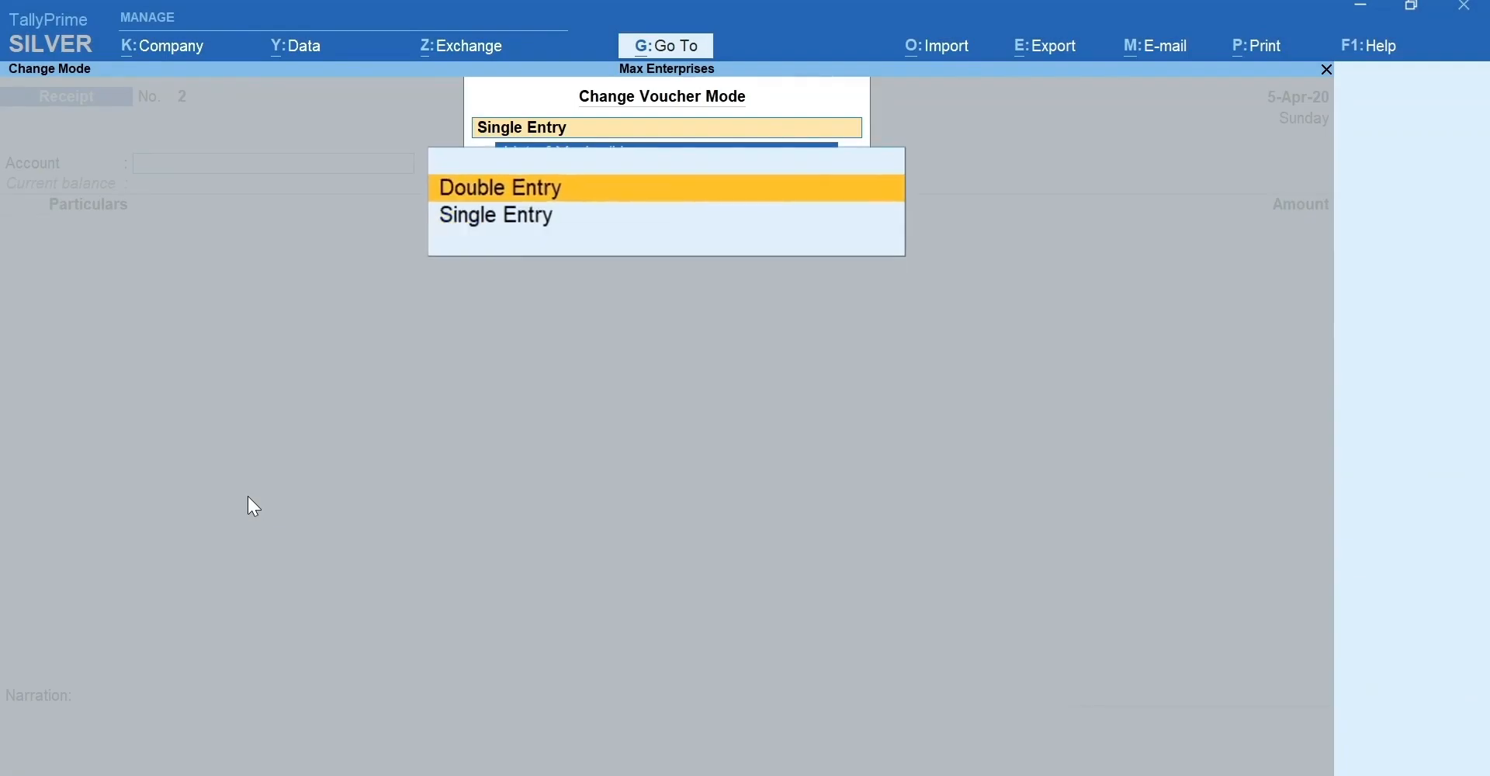
key("Return")
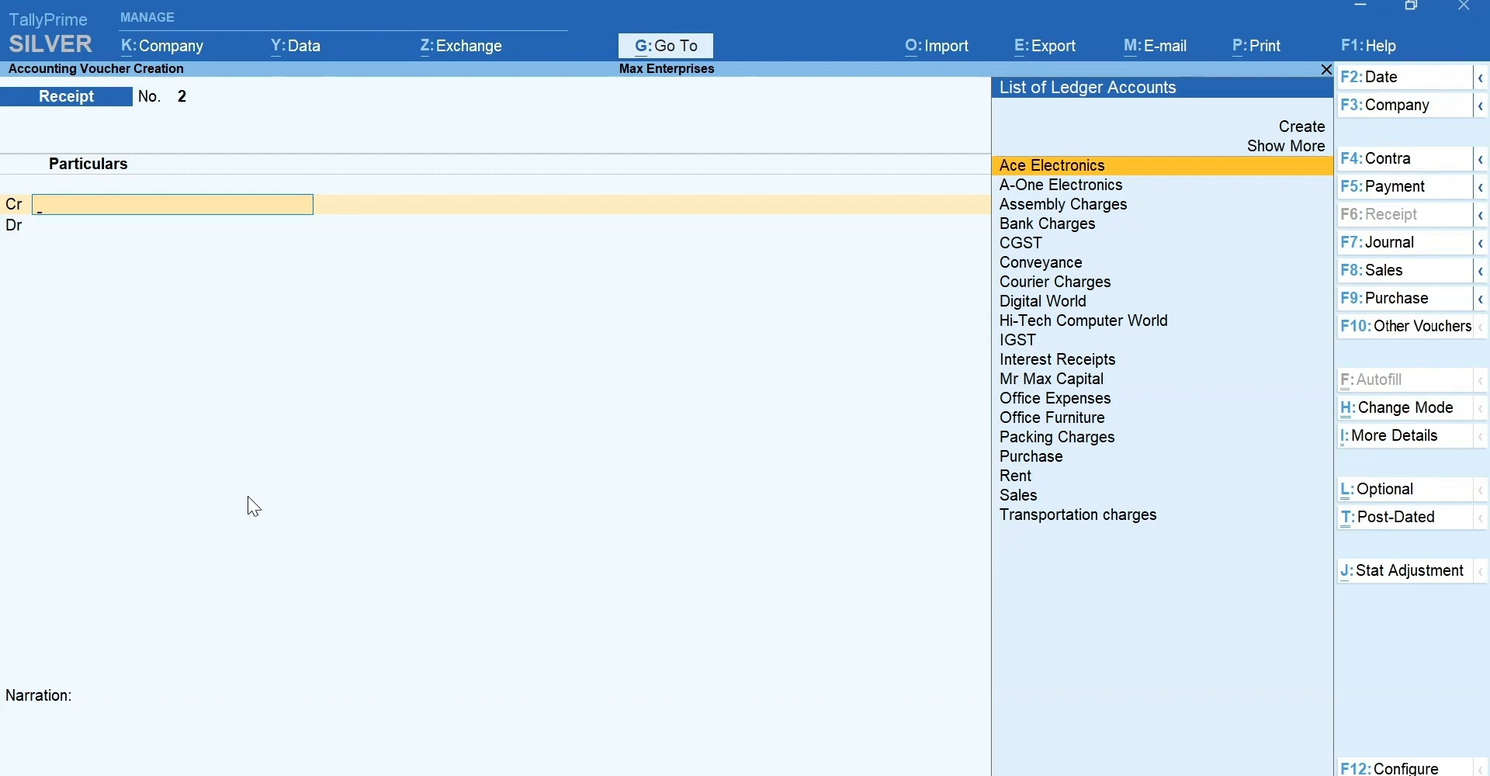
Find the Daily Entries report under the common reports and open it to view the recorded vouchers.
key("alt+g")
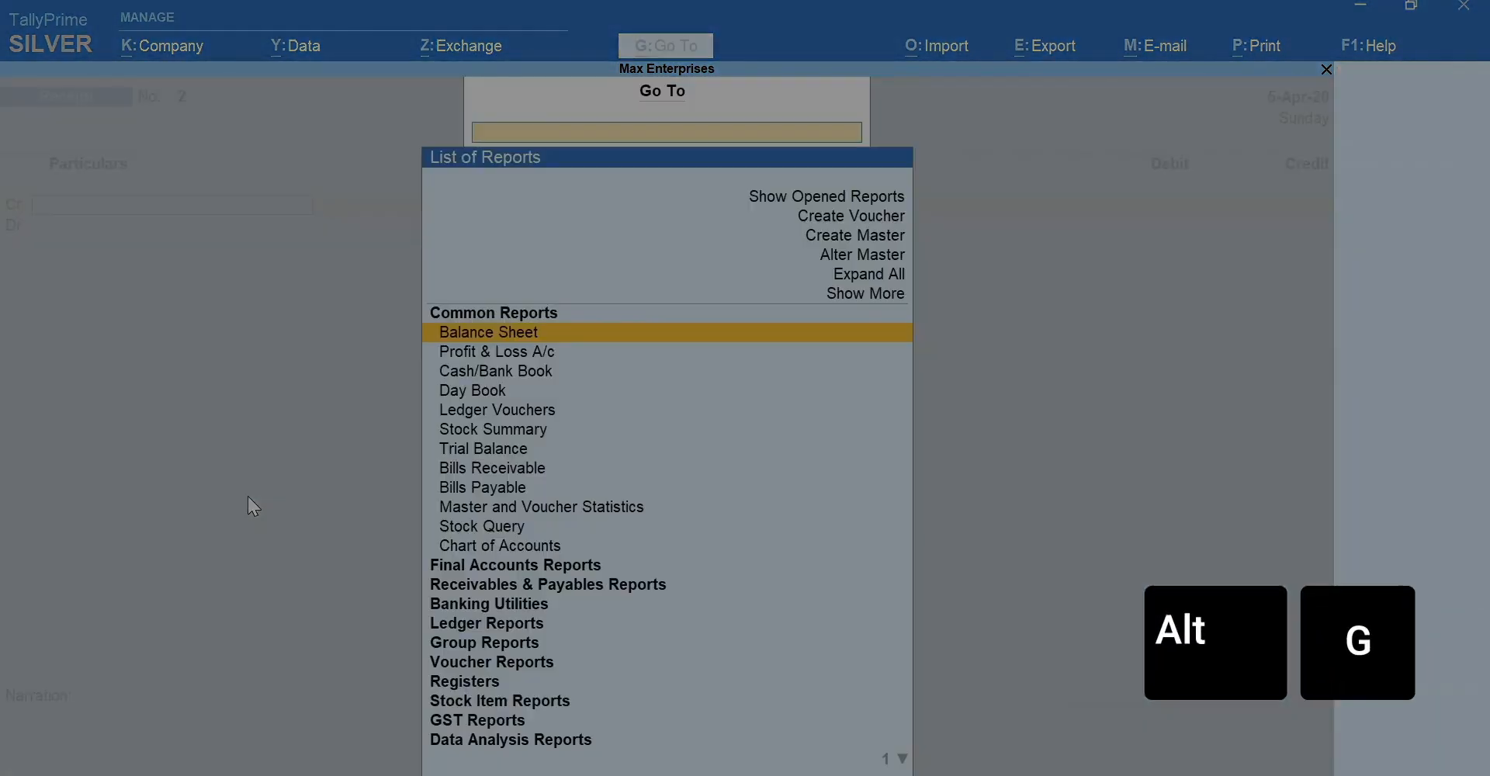
type("D")
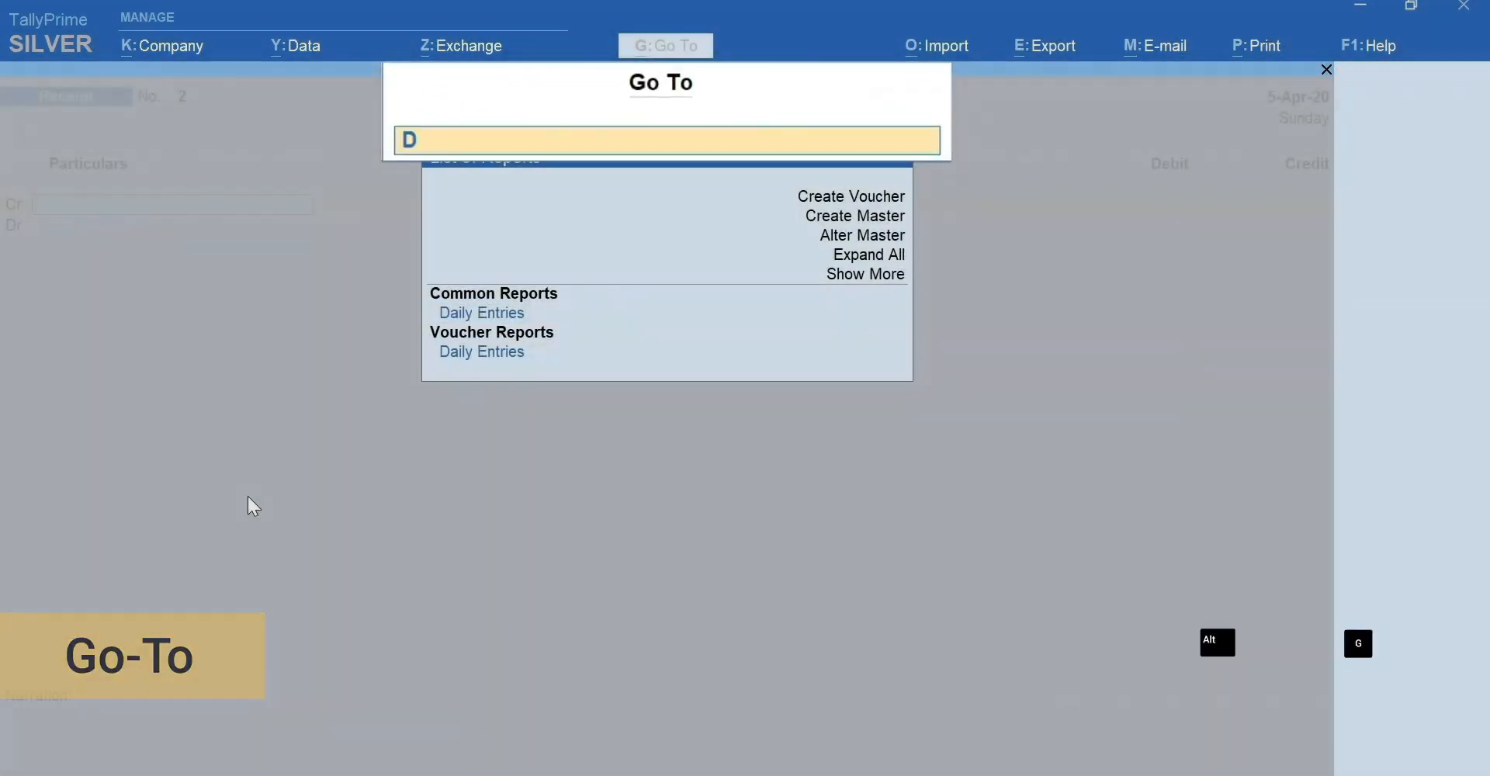
type("aily")
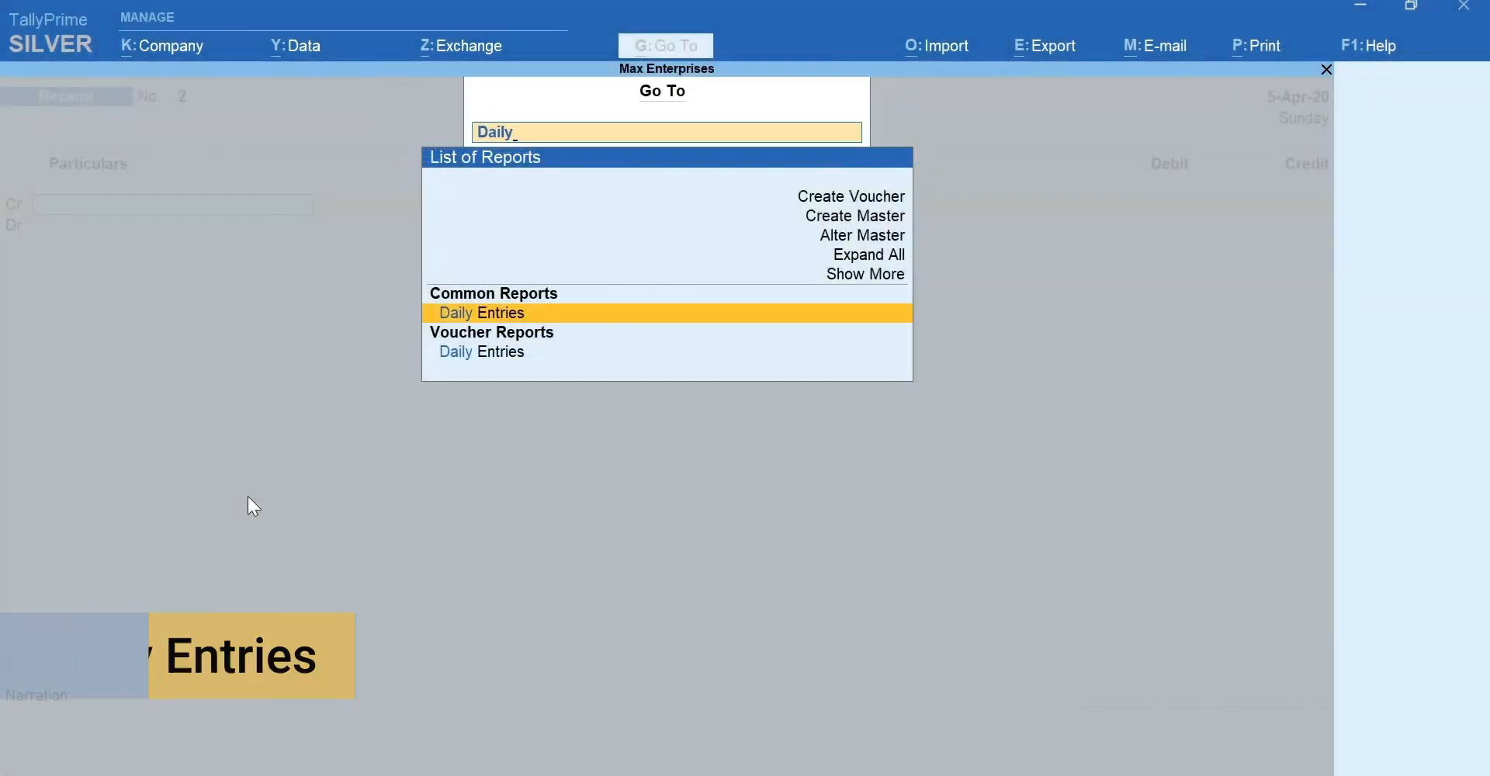
key("Return")
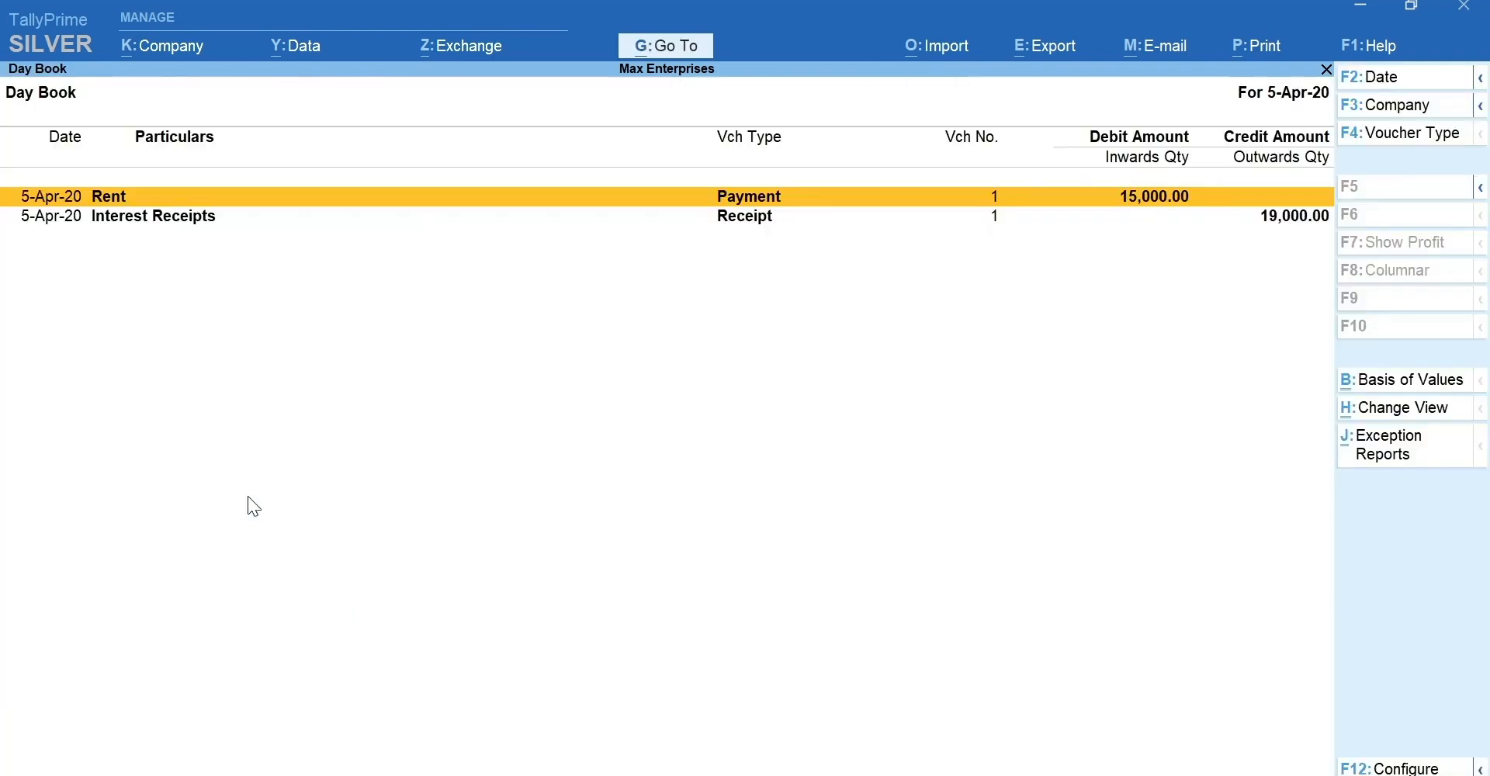
key("d")
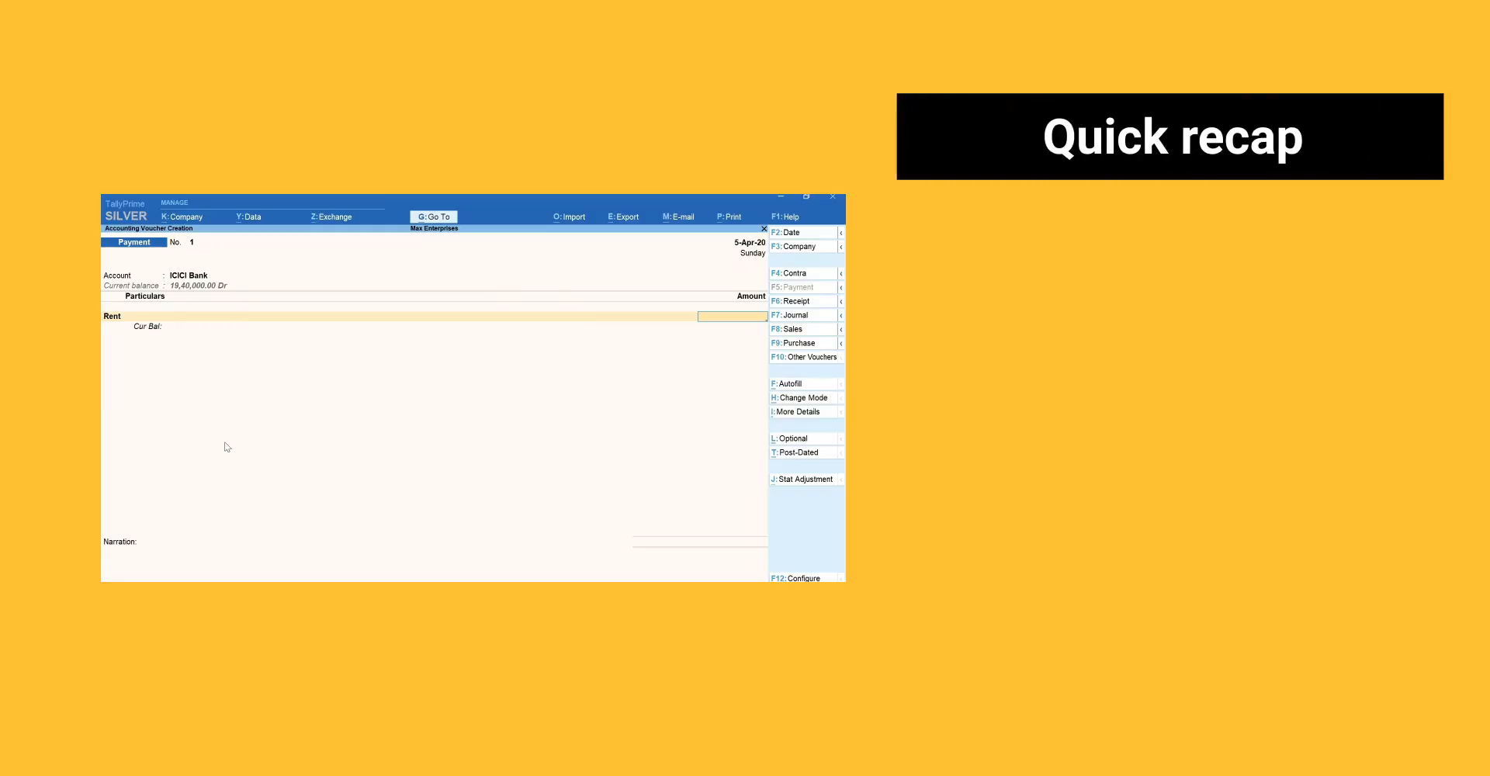
type("0")
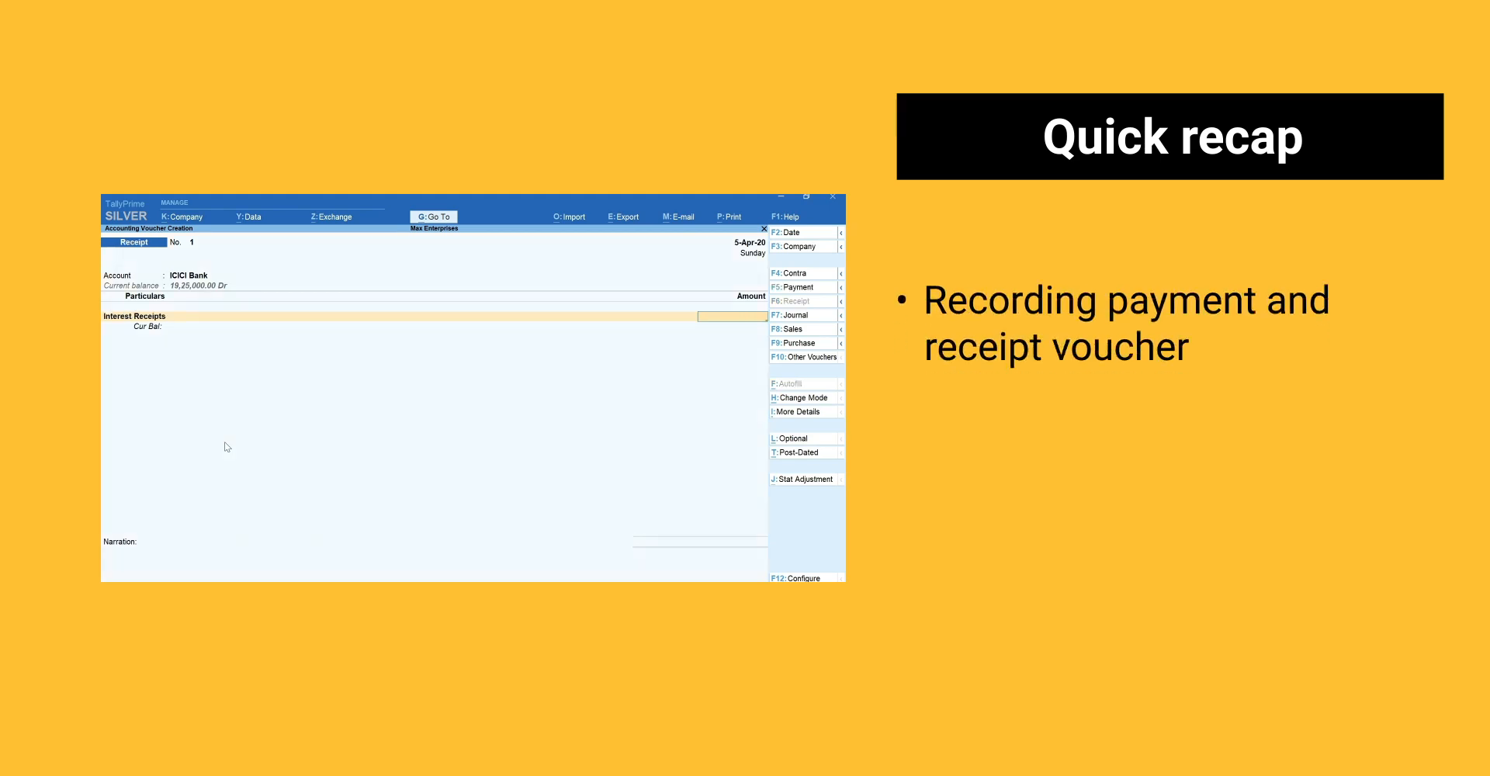
type("0")
key("ctrl+a")
key("ctrl+h")
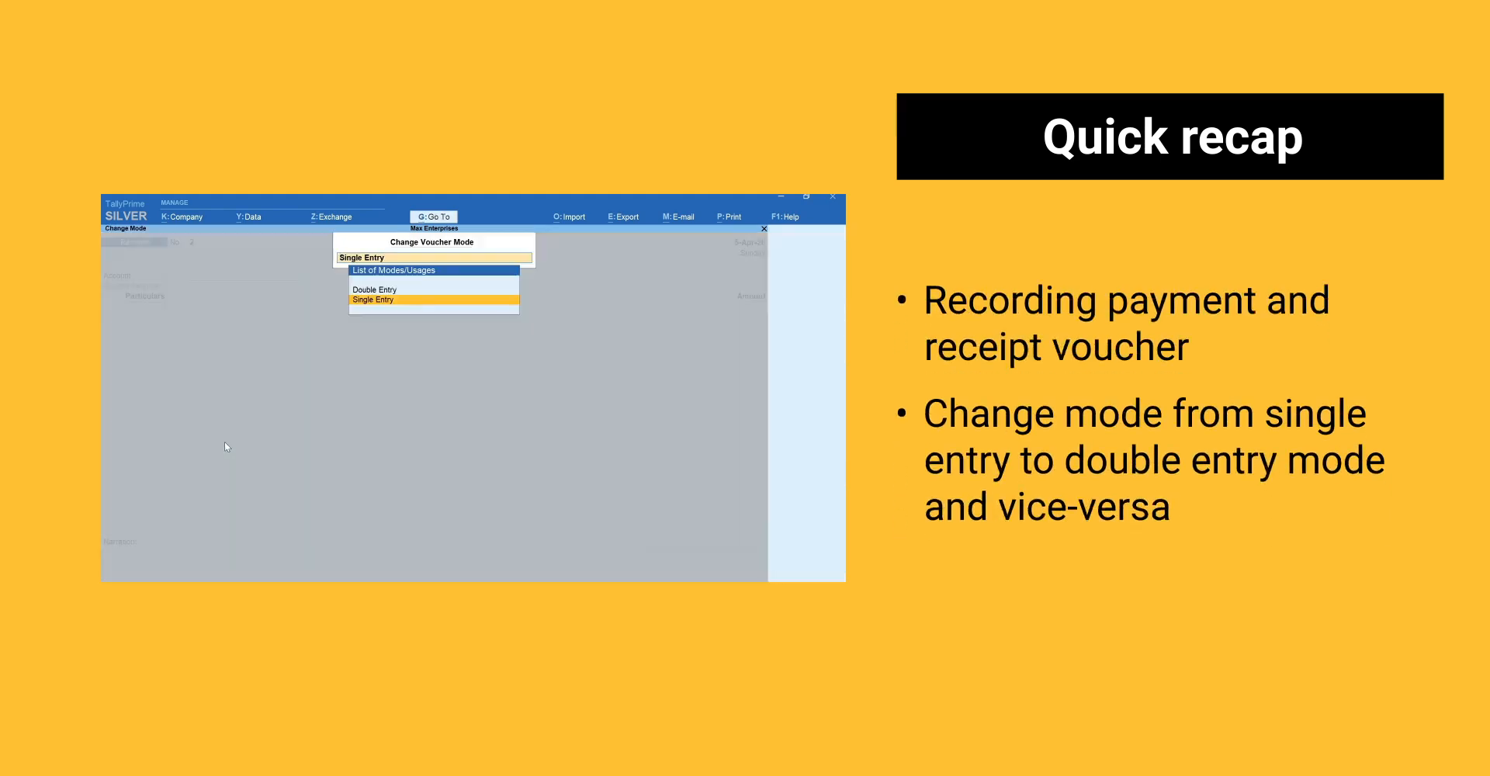
key("Up")
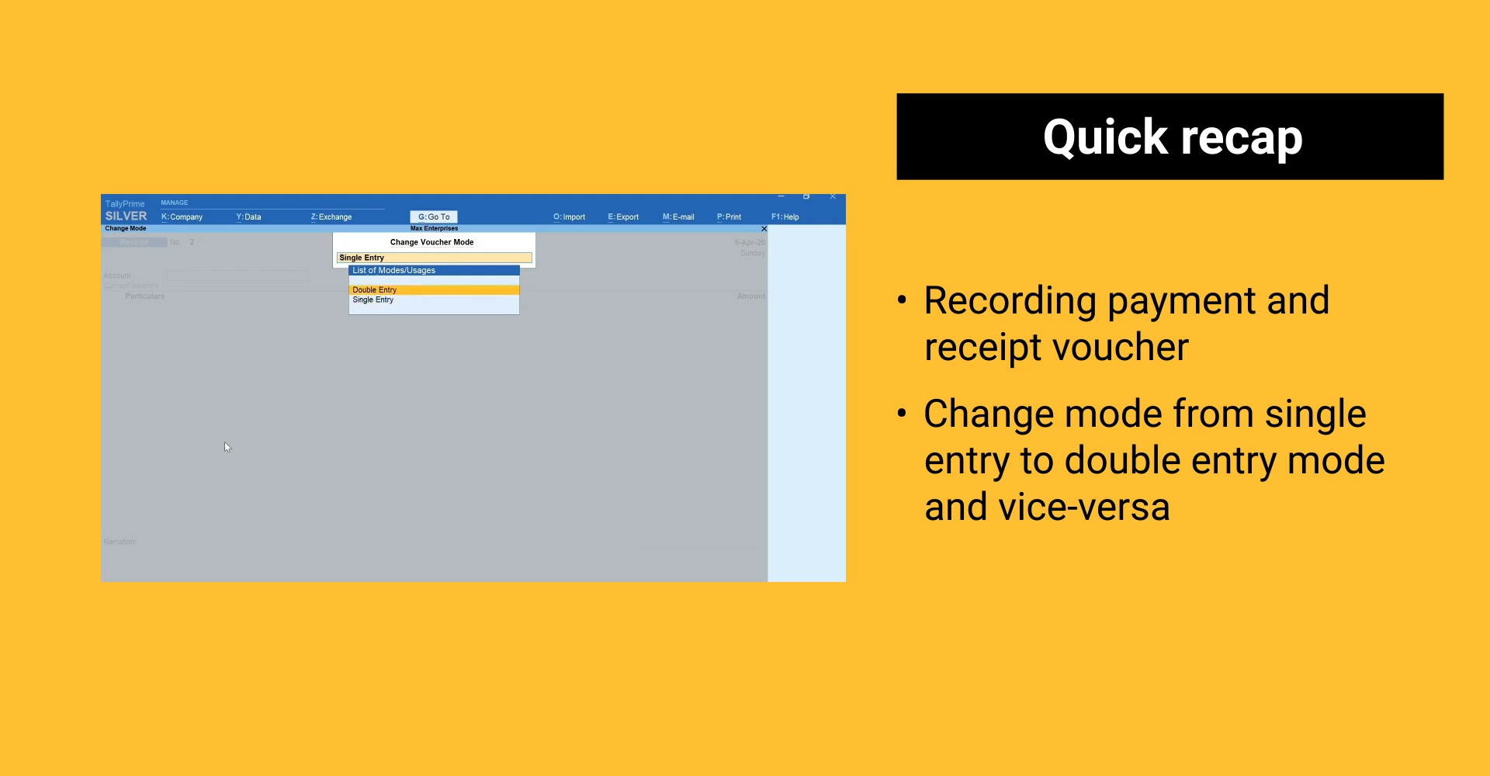
key("Return")
key("alt+g")
type("Daily")
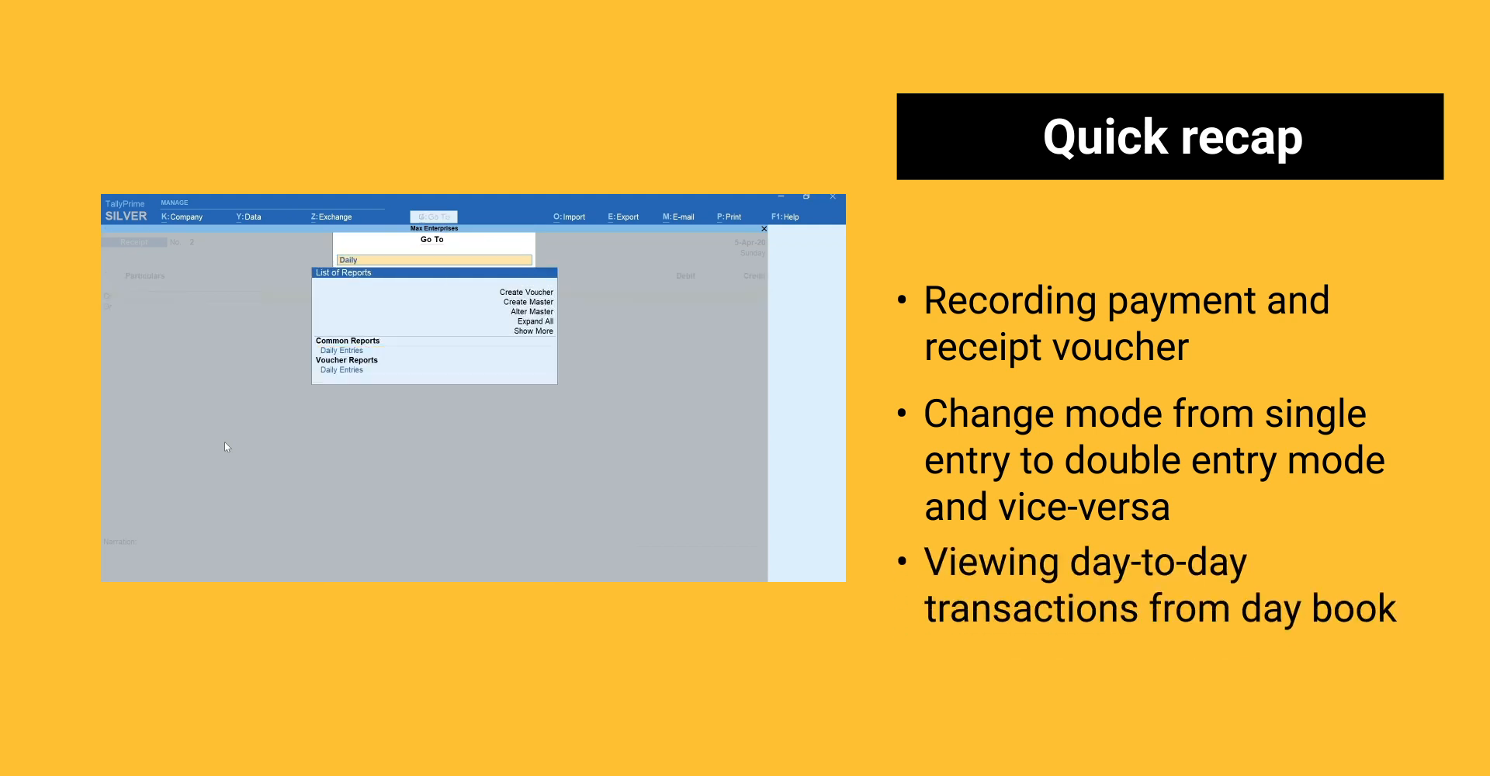